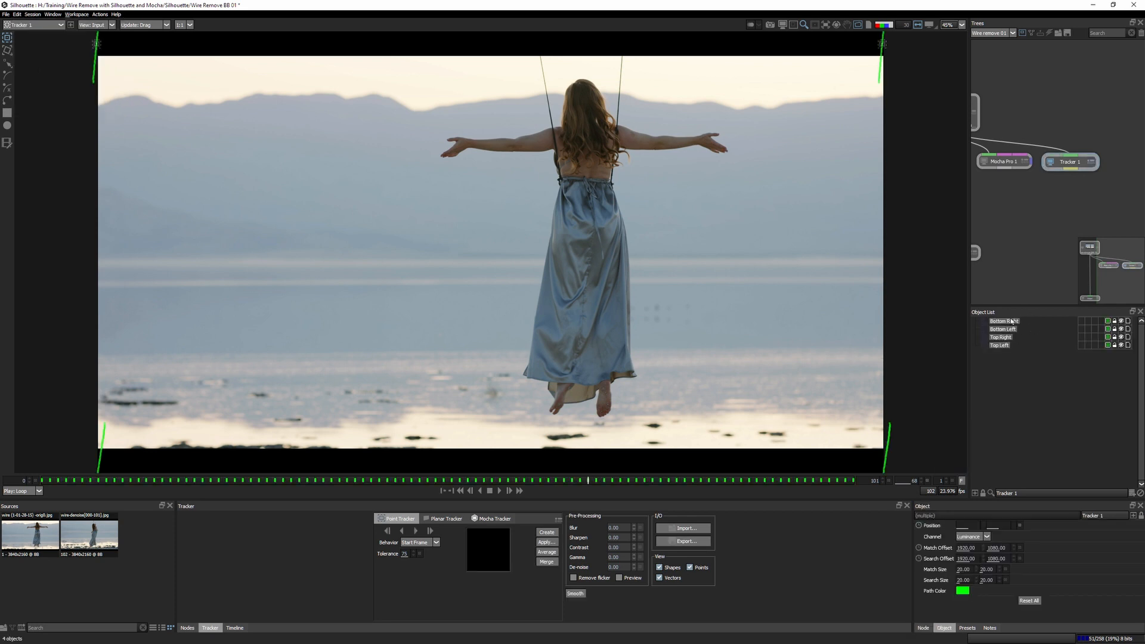
At frame 57, apply the four corner trackers as a corner-pin to a new layer and name it Megaplate BG
{"action": "left_click", "coordinate": [580, 469]}
{"action": "left_click_drag", "start_coordinate": [586, 481], "coordinate": [506, 485]}
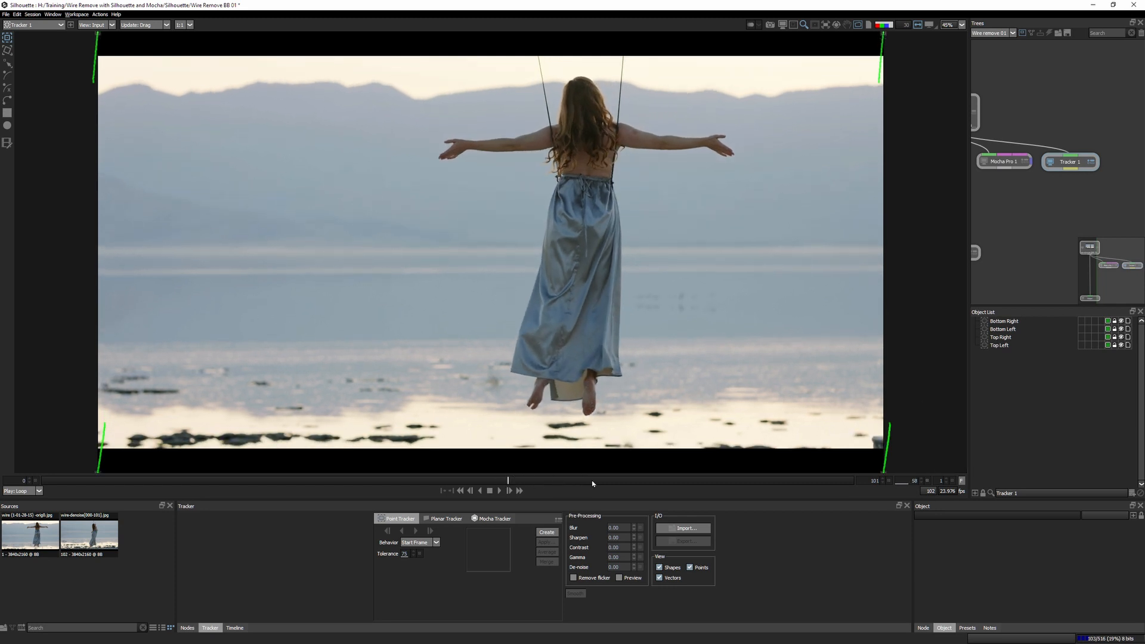
{"action": "left_click_drag", "start_coordinate": [997, 321], "coordinate": [991, 385]}
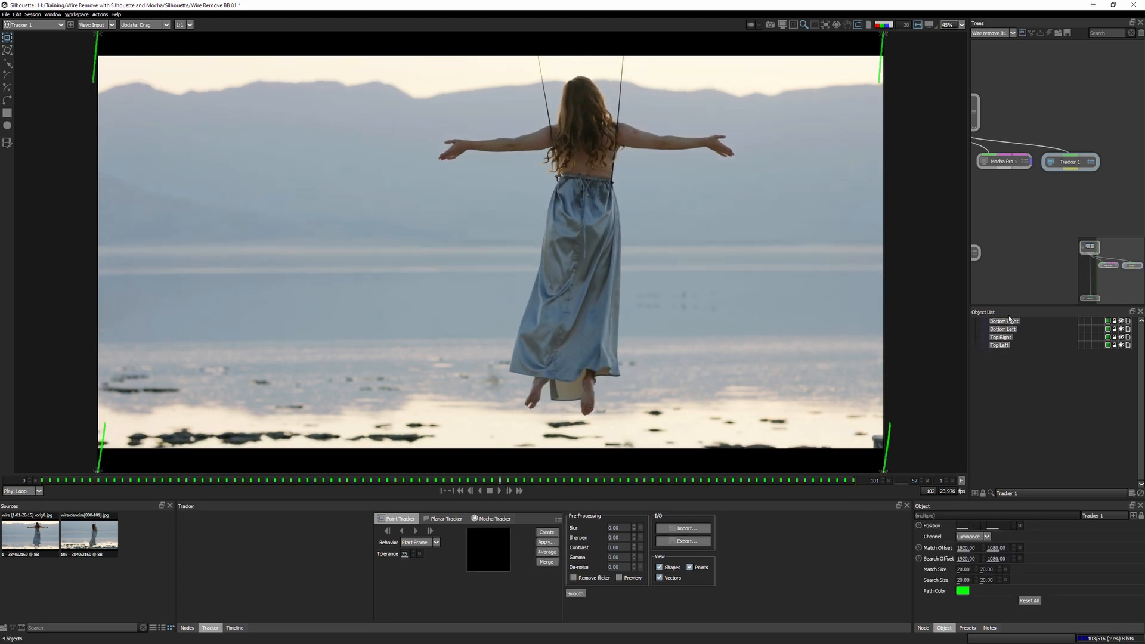
{"action": "left_click", "coordinate": [553, 543]}
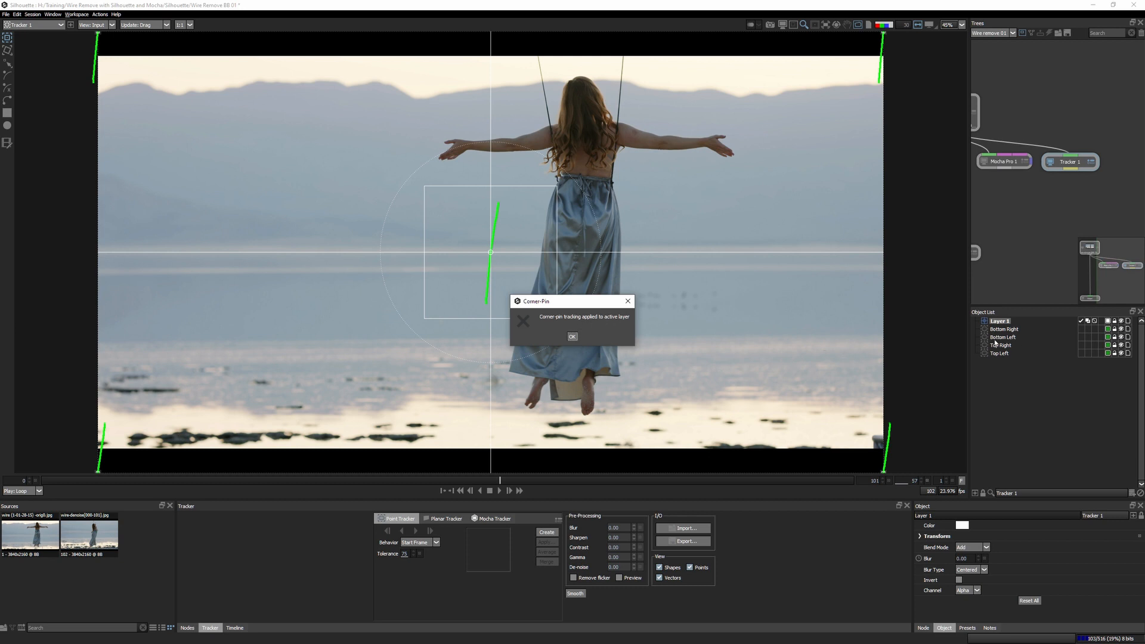
{"action": "key", "text": "Return"}
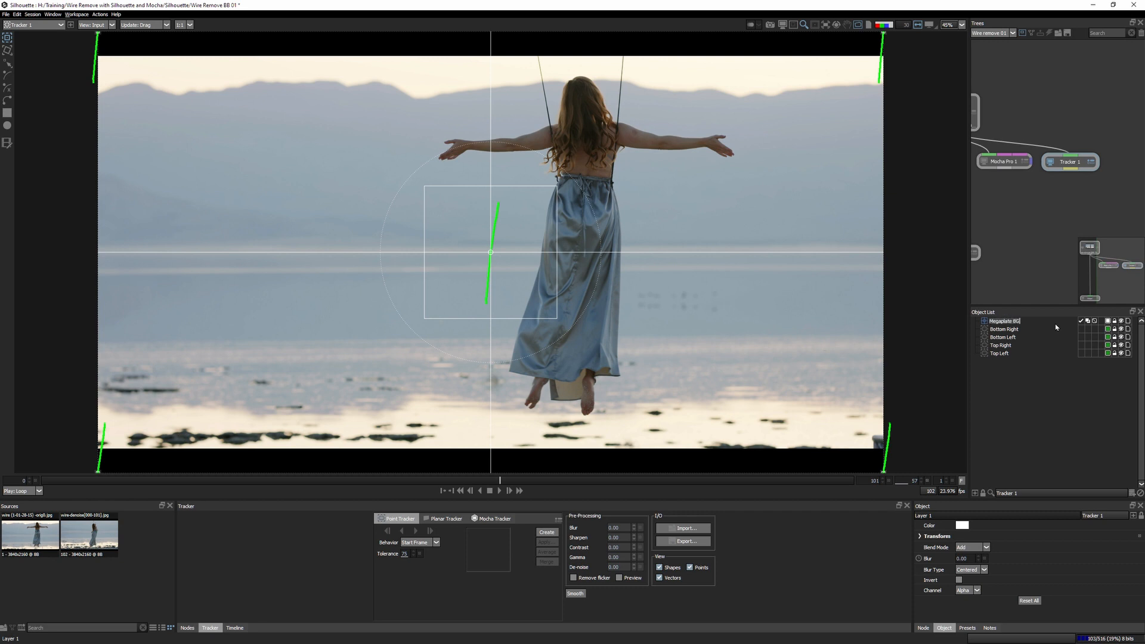
{"action": "key", "text": "Return"}
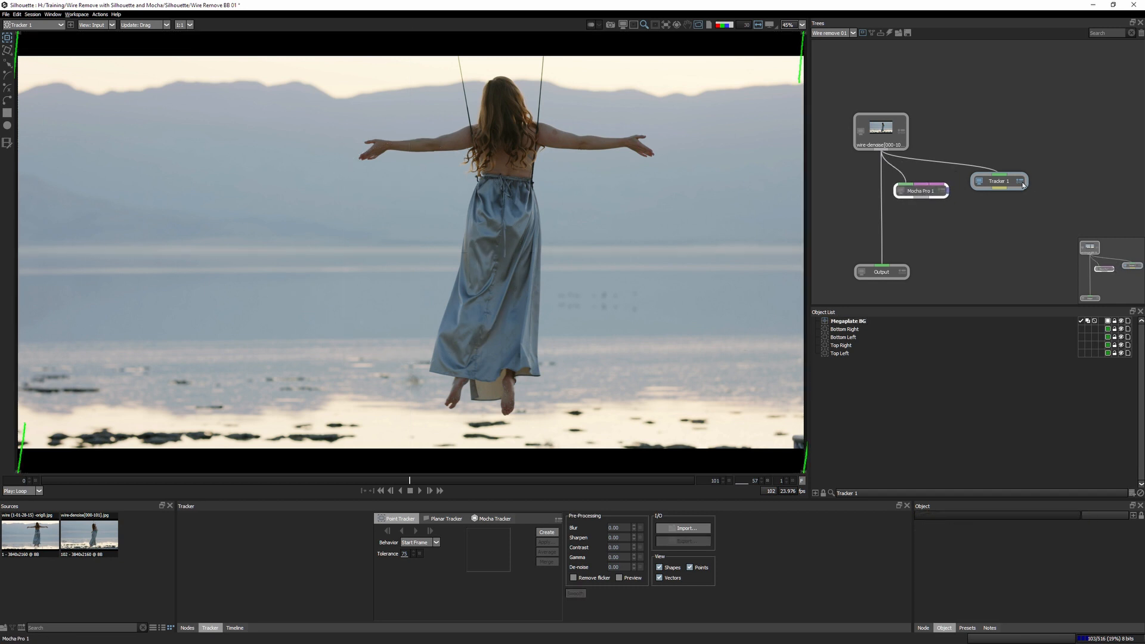
Rearrange the Mocha Pro 1 and Tracker 1 nodes beneath the footage source node
{"action": "left_click", "coordinate": [1018, 186]}
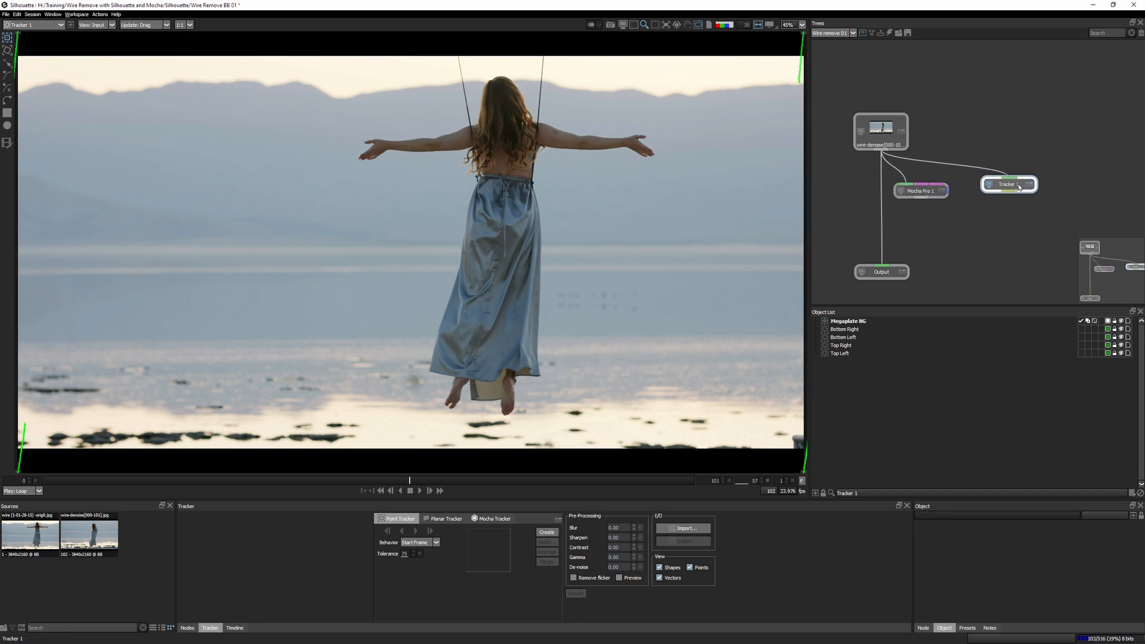
{"action": "left_click", "coordinate": [915, 186]}
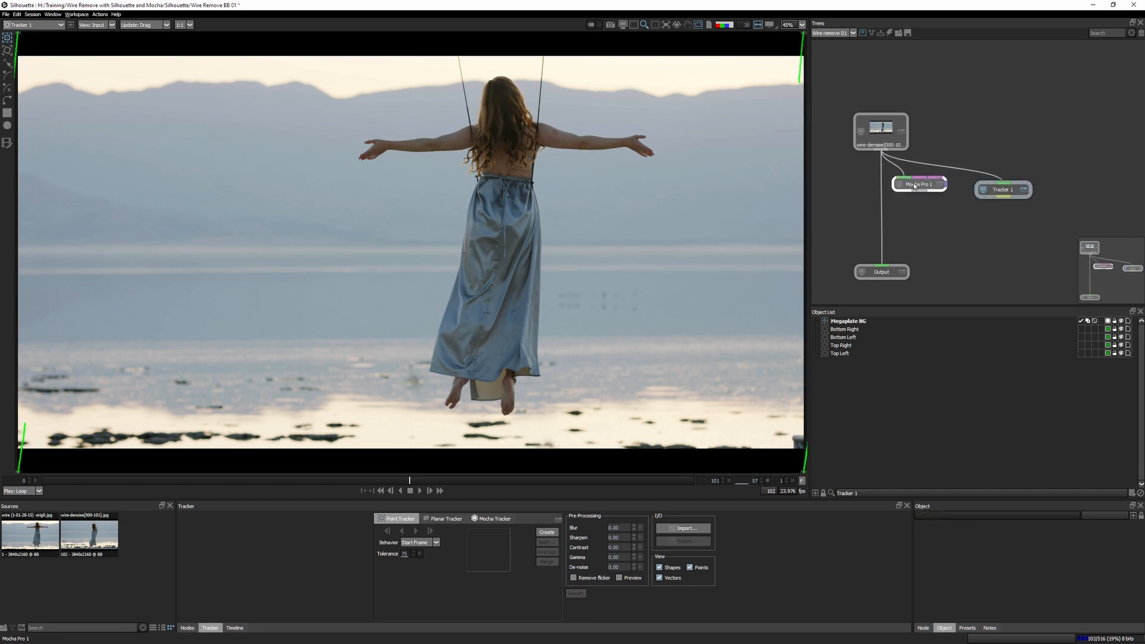
{"action": "left_click", "coordinate": [1002, 189]}
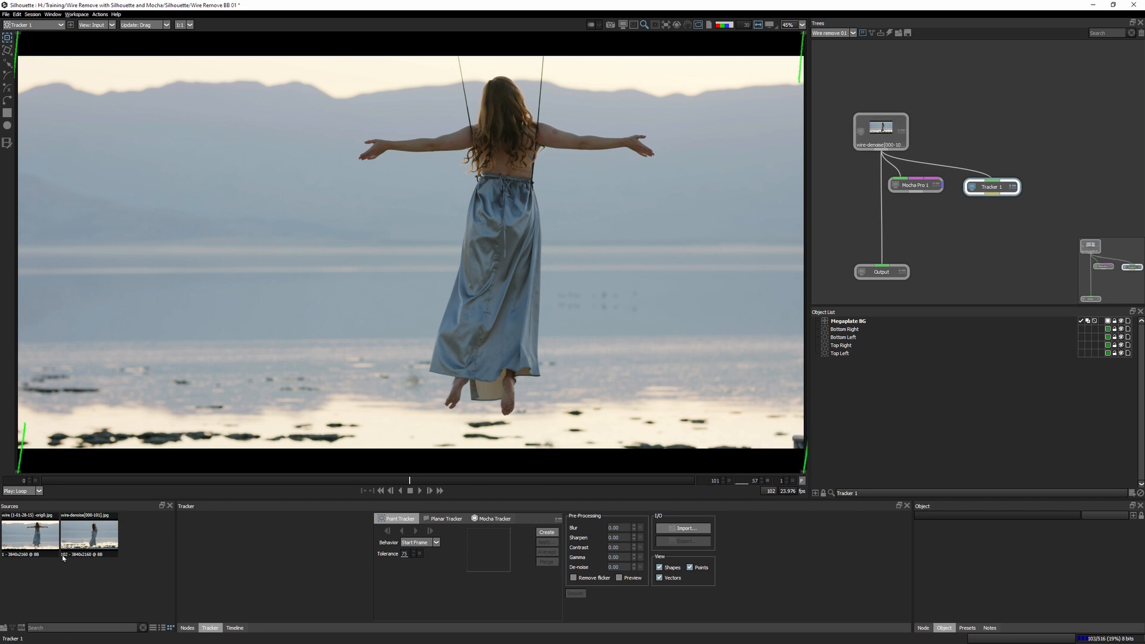
Import MegaCleanplate_Input 57.tif from the Cleanplates folder and place it in the node tree above Tracker 1
{"action": "double_click", "coordinate": [147, 546]}
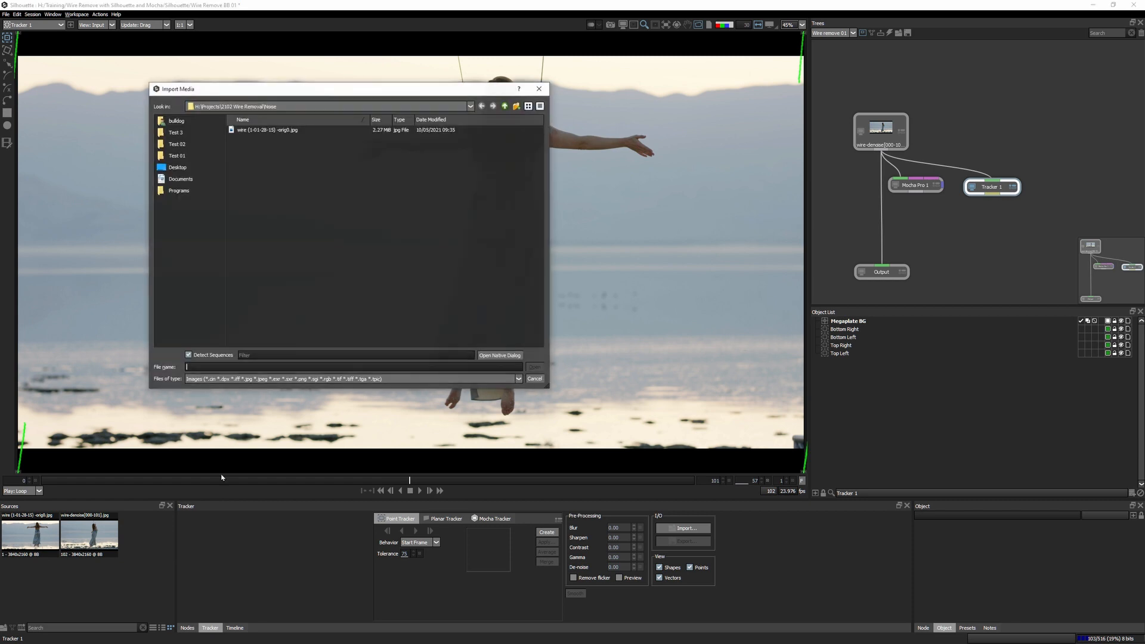
{"action": "left_click", "coordinate": [491, 106]}
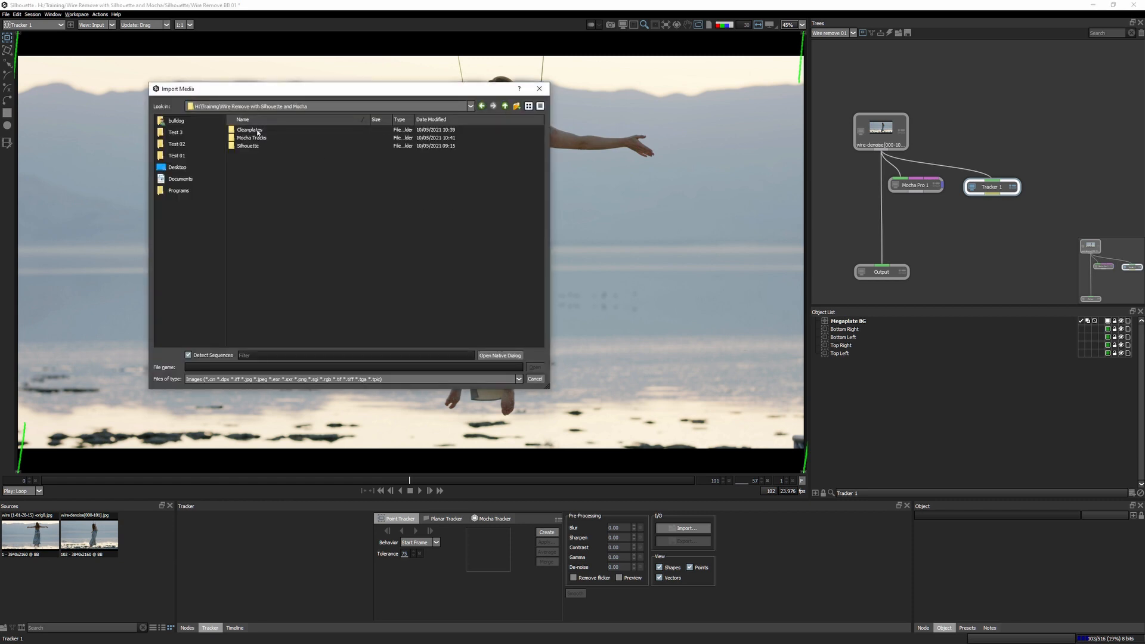
{"action": "double_click", "coordinate": [249, 130]}
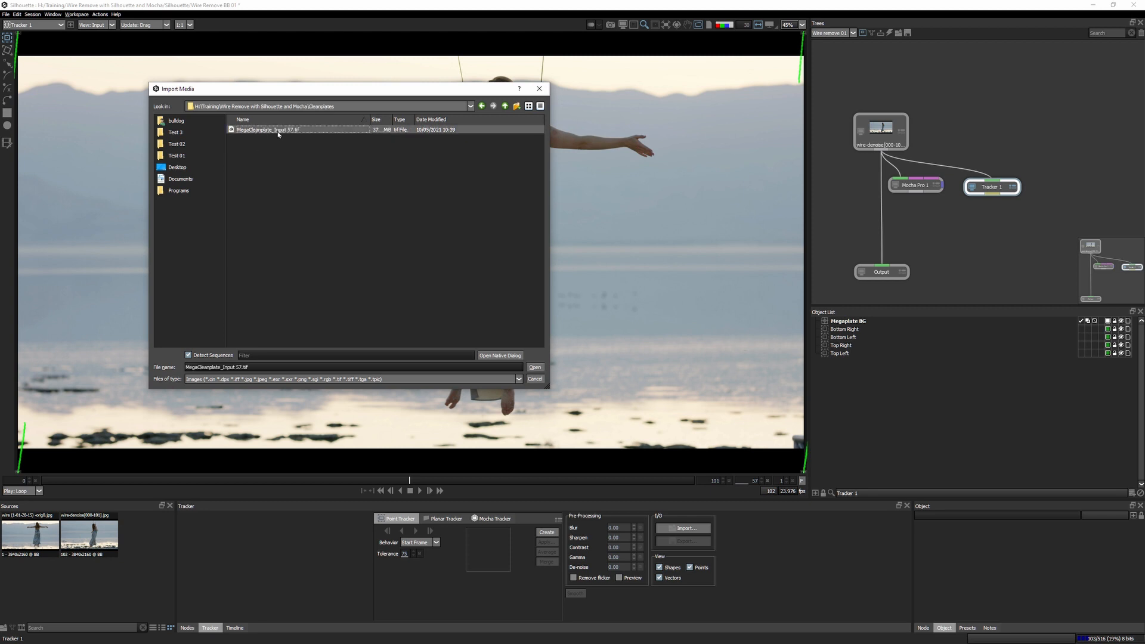
{"action": "double_click", "coordinate": [266, 130]}
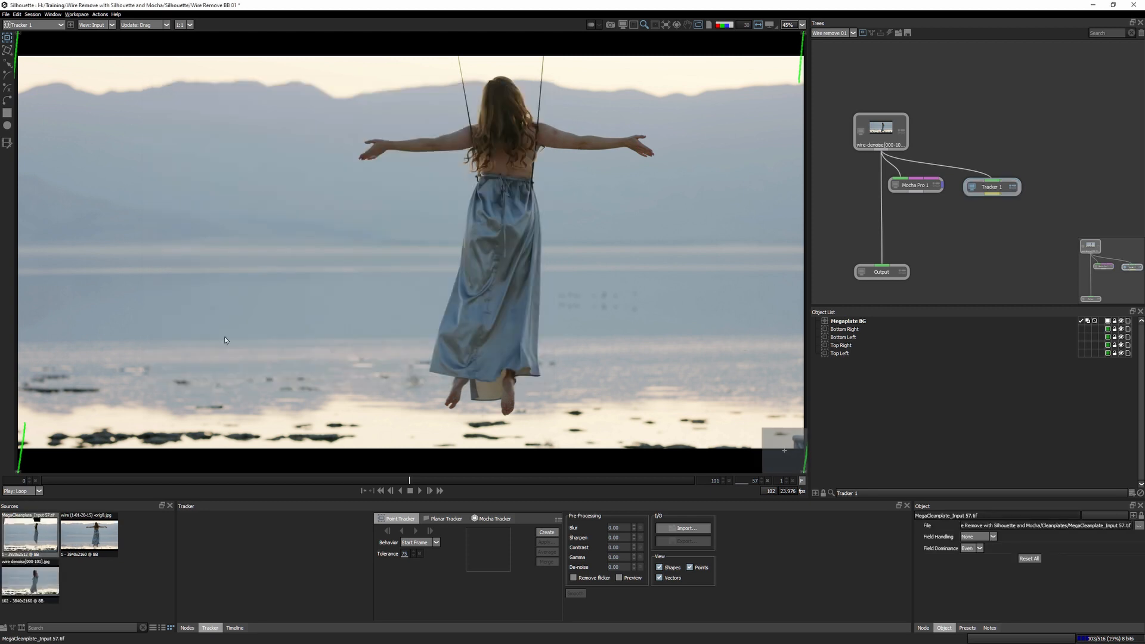
{"action": "left_click_drag", "start_coordinate": [28, 533], "coordinate": [1010, 150]}
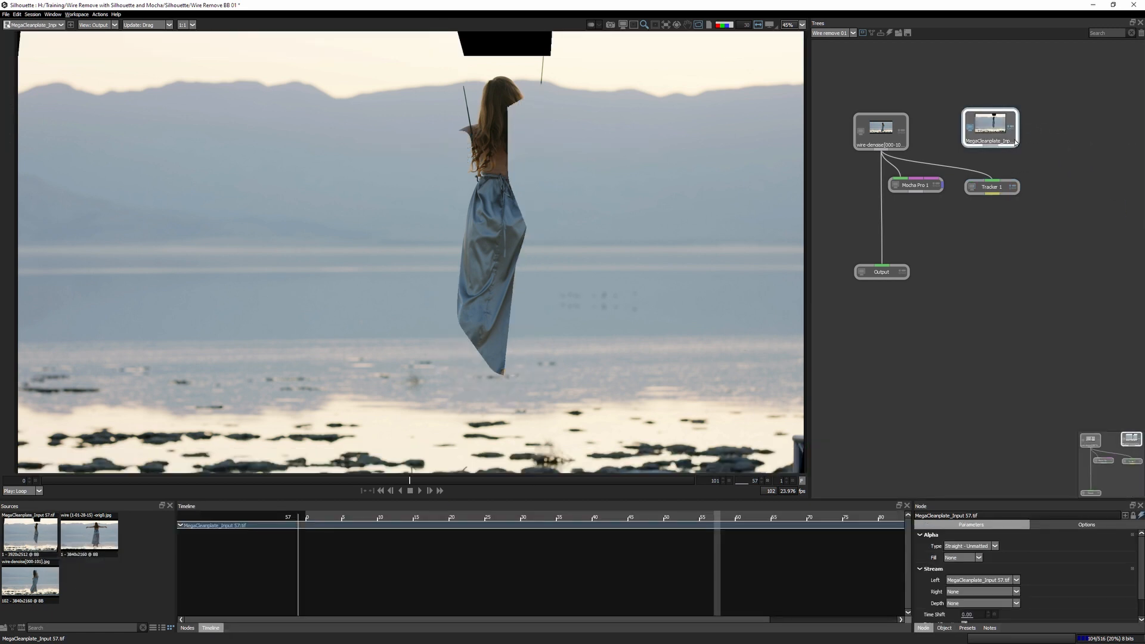
Position Mocha Pro 1 and Tracker 1 on either side of the source-to-output connection and set the clean plate node apart
{"action": "left_click_drag", "start_coordinate": [915, 185], "coordinate": [837, 185]}
{"action": "left_click_drag", "start_coordinate": [991, 187], "coordinate": [916, 183]}
{"action": "left_click_drag", "start_coordinate": [963, 146], "coordinate": [990, 148]}
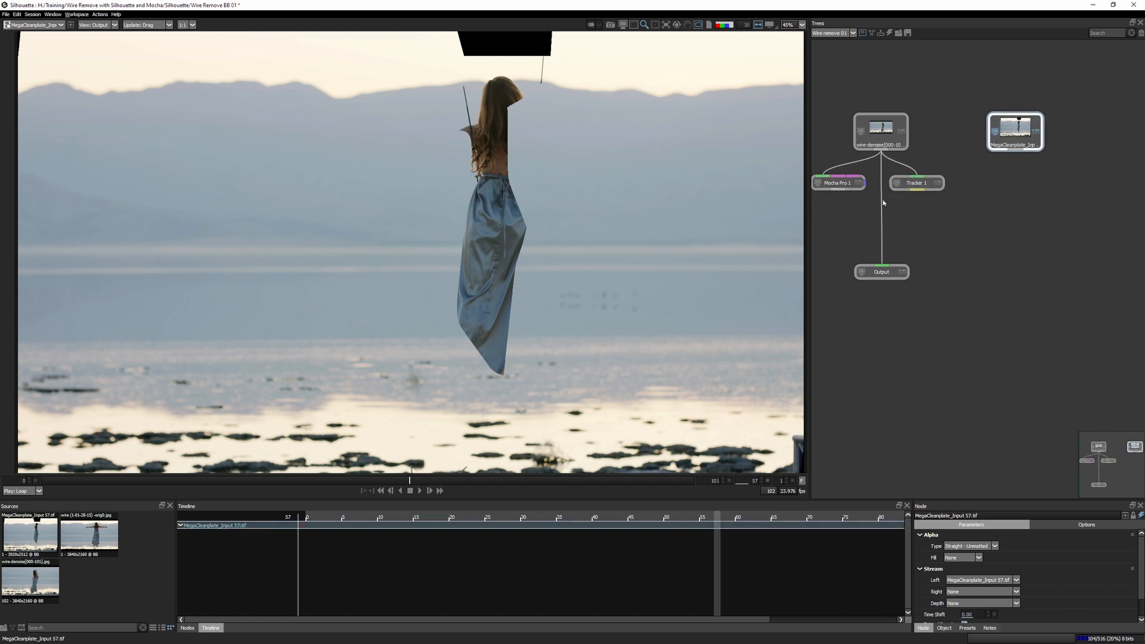
Add a Transform node beneath the clean plate and connect Tracker 1's object output to it
{"action": "left_click", "coordinate": [187, 627]}
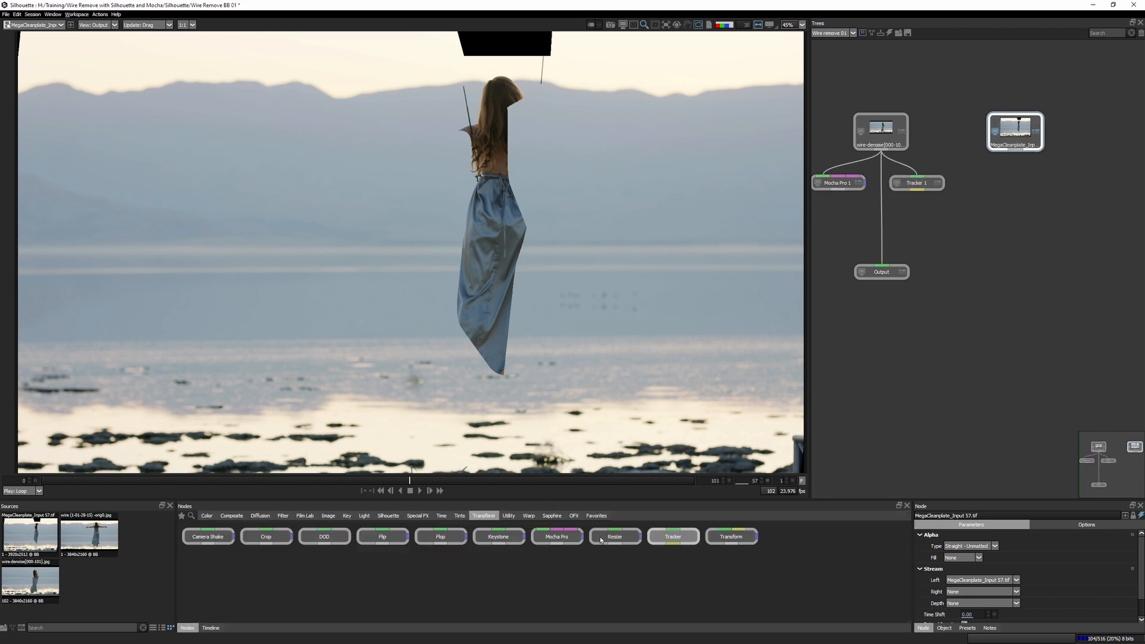
{"action": "left_click_drag", "start_coordinate": [723, 535], "coordinate": [1025, 143]}
{"action": "left_click_drag", "start_coordinate": [1017, 187], "coordinate": [1020, 192]}
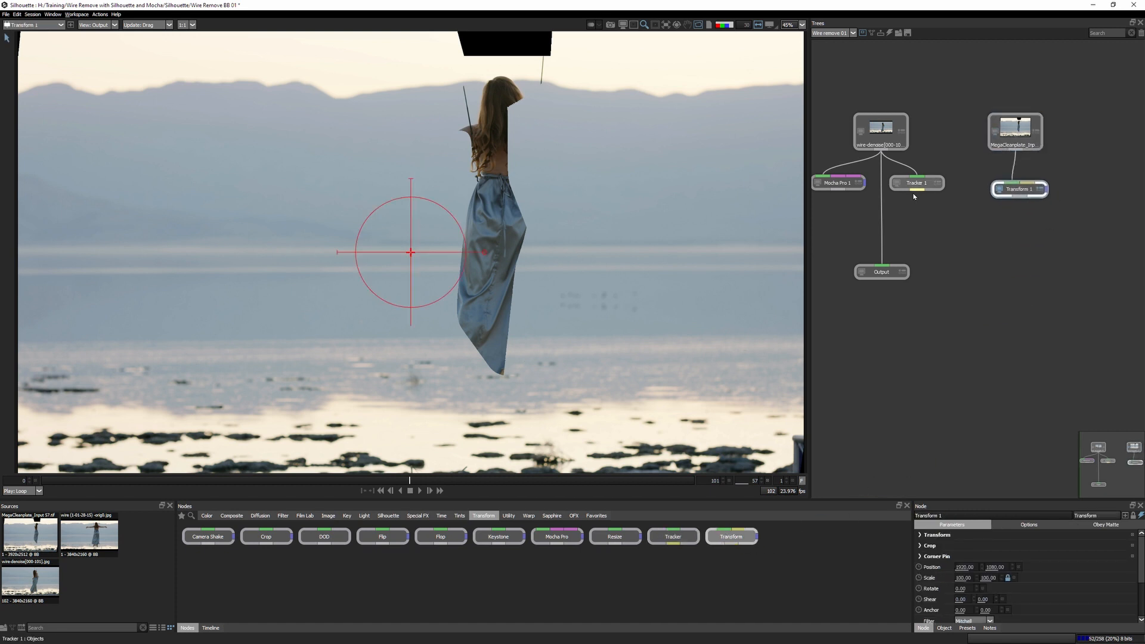
{"action": "left_click_drag", "start_coordinate": [939, 198], "coordinate": [1025, 196]}
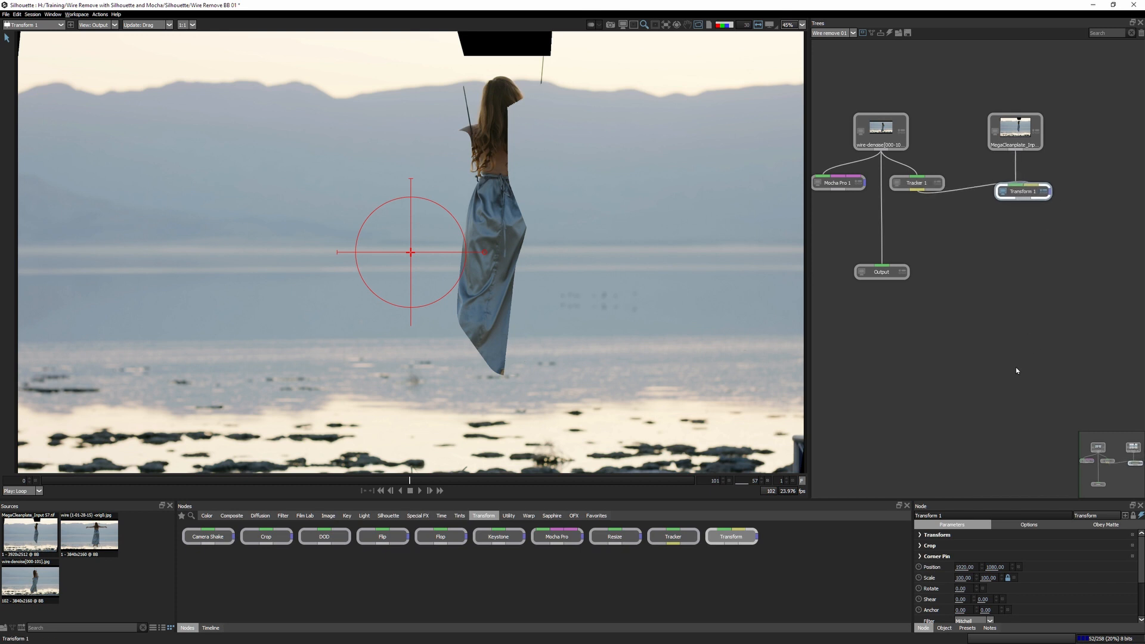
Set the Transform node's transform to the Megaplate BG layer and scrub the clip to check the match move
{"action": "left_click", "coordinate": [920, 535]}
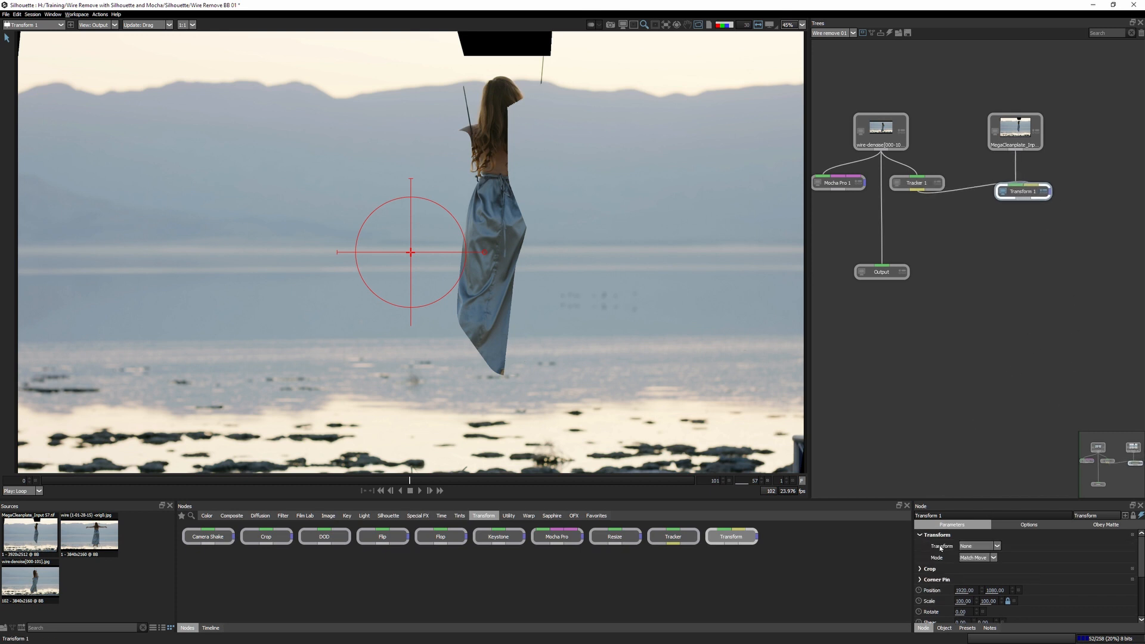
{"action": "left_click", "coordinate": [995, 545]}
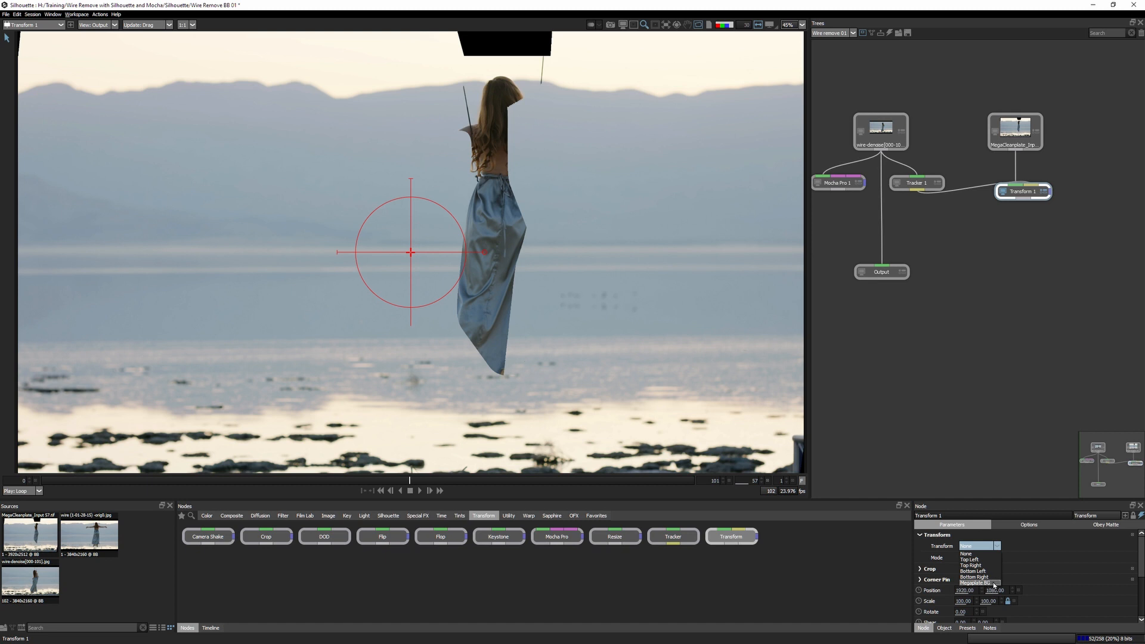
{"action": "left_click", "coordinate": [993, 583]}
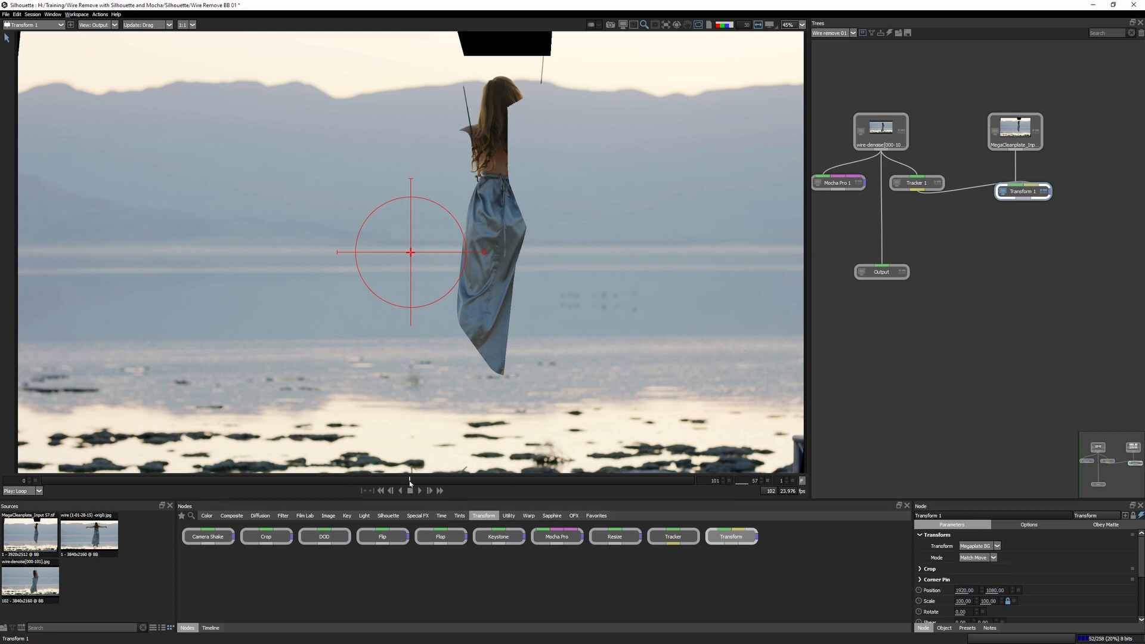
{"action": "mouse_move", "coordinate": [410, 481]}
{"action": "left_mouse_down"}
{"action": "mouse_move", "coordinate": [744, 490]}
{"action": "mouse_move", "coordinate": [1, 487]}
{"action": "mouse_move", "coordinate": [822, 481]}
{"action": "mouse_move", "coordinate": [342, 474]}
{"action": "mouse_move", "coordinate": [409, 477]}
{"action": "left_mouse_up"}
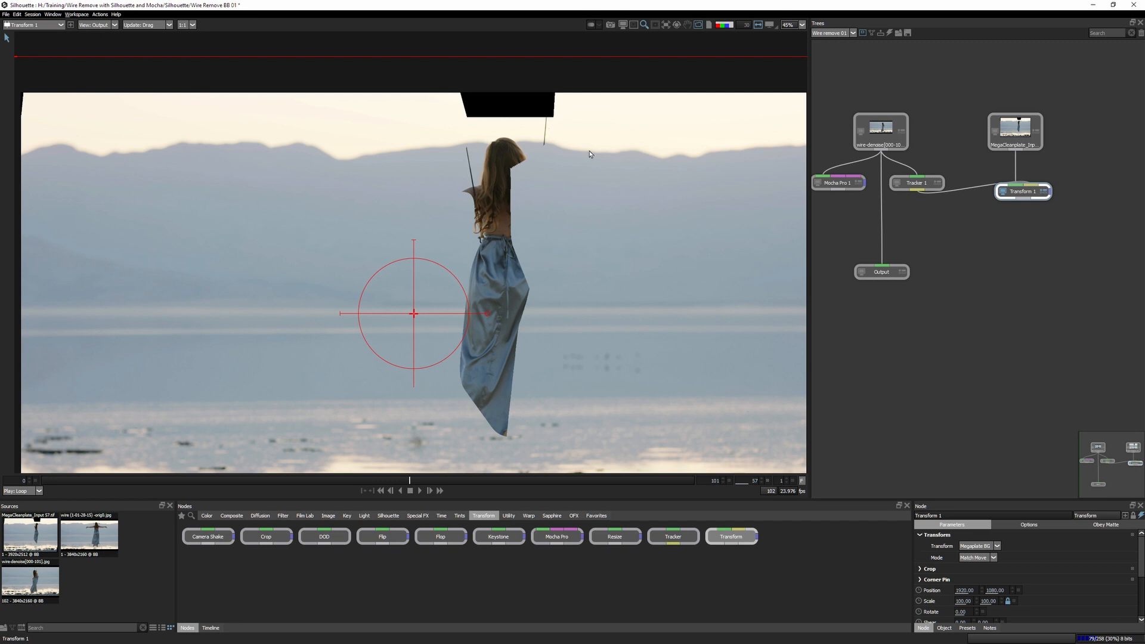
Move Transform 1 down and insert a Paint node between the clean plate and Transform 1
{"action": "left_click_drag", "start_coordinate": [1023, 192], "coordinate": [1023, 205]}
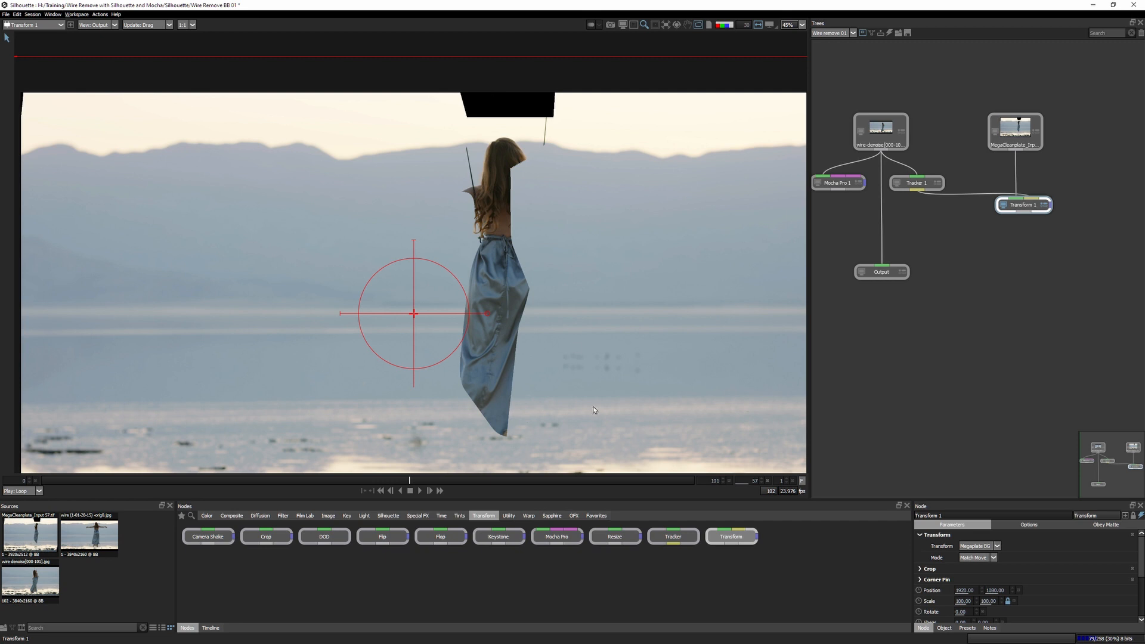
{"action": "left_click", "coordinate": [388, 516]}
{"action": "mouse_move", "coordinate": [499, 536]}
{"action": "left_mouse_down"}
{"action": "mouse_move", "coordinate": [1062, 194]}
{"action": "mouse_move", "coordinate": [1048, 176]}
{"action": "mouse_move", "coordinate": [1013, 173]}
{"action": "left_mouse_up"}
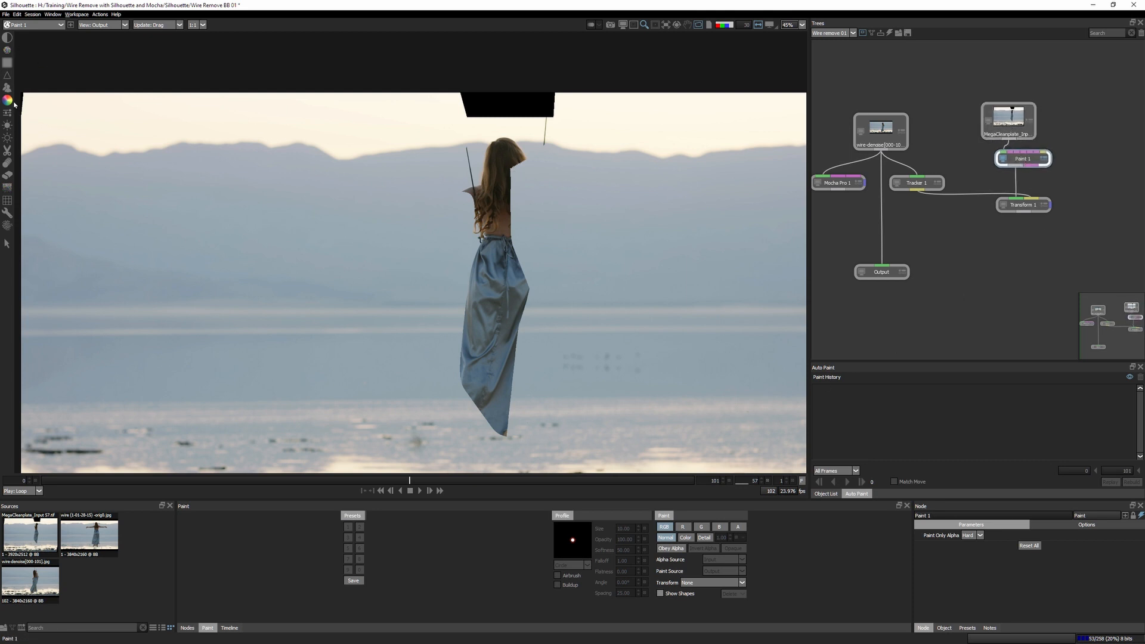
Use the Drag brush to smear sky over the black gap above the woman's head
{"action": "left_click", "coordinate": [7, 163]}
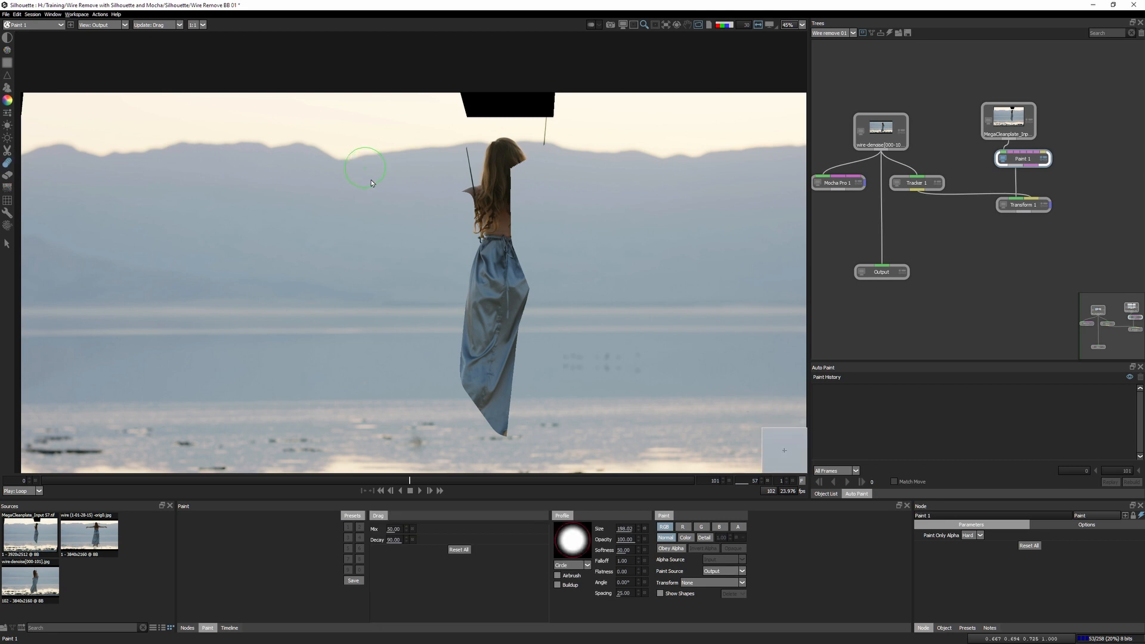
{"action": "left_click_drag", "start_coordinate": [364, 180], "coordinate": [373, 180]}
{"action": "mouse_move", "coordinate": [440, 171]}
{"action": "left_mouse_down"}
{"action": "mouse_move", "coordinate": [453, 114]}
{"action": "mouse_move", "coordinate": [498, 113]}
{"action": "mouse_move", "coordinate": [474, 95]}
{"action": "mouse_move", "coordinate": [505, 103]}
{"action": "mouse_move", "coordinate": [496, 112]}
{"action": "mouse_move", "coordinate": [581, 97]}
{"action": "mouse_move", "coordinate": [523, 106]}
{"action": "mouse_move", "coordinate": [559, 130]}
{"action": "mouse_move", "coordinate": [487, 117]}
{"action": "mouse_move", "coordinate": [513, 118]}
{"action": "mouse_move", "coordinate": [499, 100]}
{"action": "left_mouse_up"}
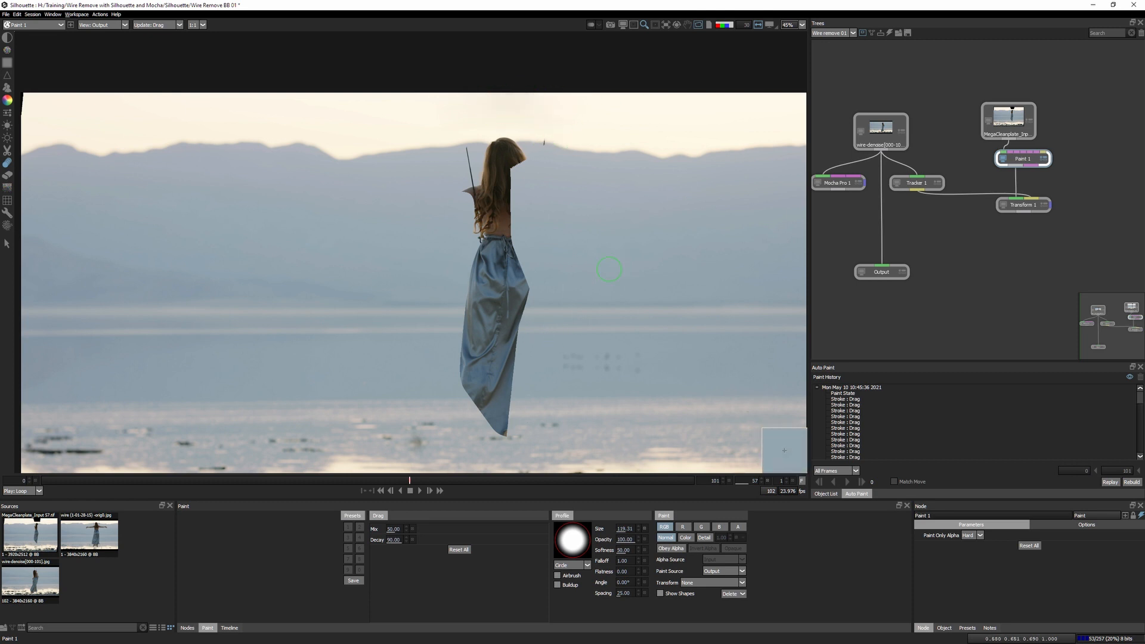
With a smaller Drag brush, paint out the remaining wire pieces beside the woman's head and above her shoulder
{"action": "scroll", "coordinate": [608, 269], "scroll_direction": "up", "scroll_amount": 5}
{"action": "left_click_drag", "start_coordinate": [276, 215], "coordinate": [514, 457]}
{"action": "left_click_drag", "start_coordinate": [401, 167], "coordinate": [418, 305]}
{"action": "left_click_drag", "start_coordinate": [545, 283], "coordinate": [500, 283]}
{"action": "mouse_move", "coordinate": [644, 163]}
{"action": "left_mouse_down"}
{"action": "mouse_move", "coordinate": [619, 144]}
{"action": "mouse_move", "coordinate": [650, 143]}
{"action": "mouse_move", "coordinate": [632, 145]}
{"action": "mouse_move", "coordinate": [658, 157]}
{"action": "mouse_move", "coordinate": [606, 138]}
{"action": "mouse_move", "coordinate": [659, 143]}
{"action": "mouse_move", "coordinate": [619, 123]}
{"action": "mouse_move", "coordinate": [702, 132]}
{"action": "left_mouse_up"}
{"action": "key", "text": "ctrl+z"}
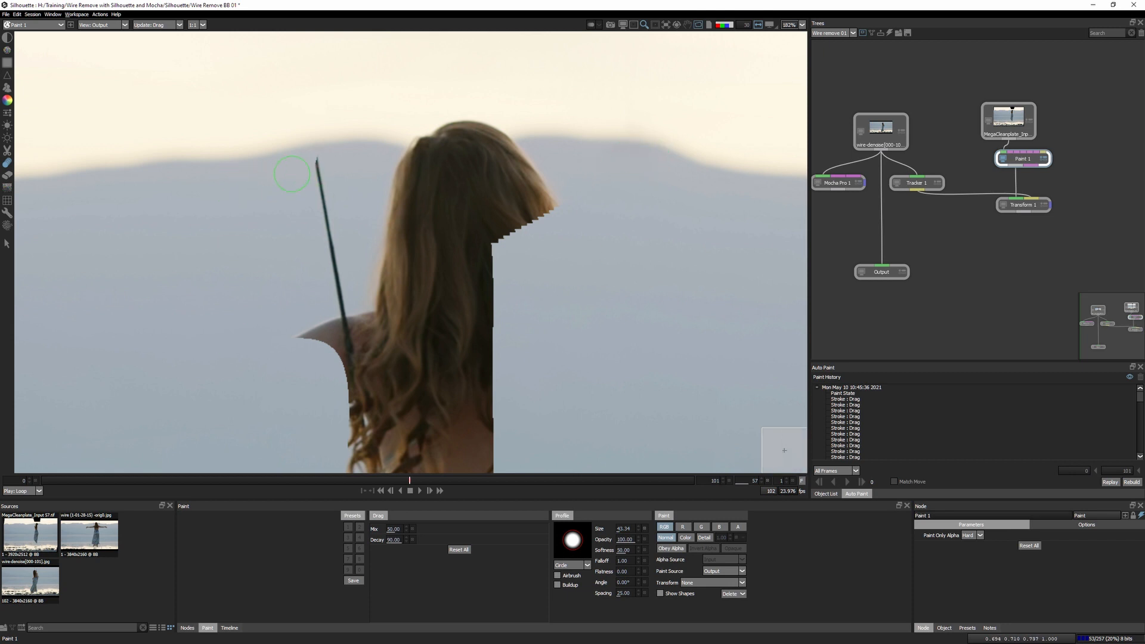
{"action": "left_click_drag", "start_coordinate": [311, 252], "coordinate": [368, 278]}
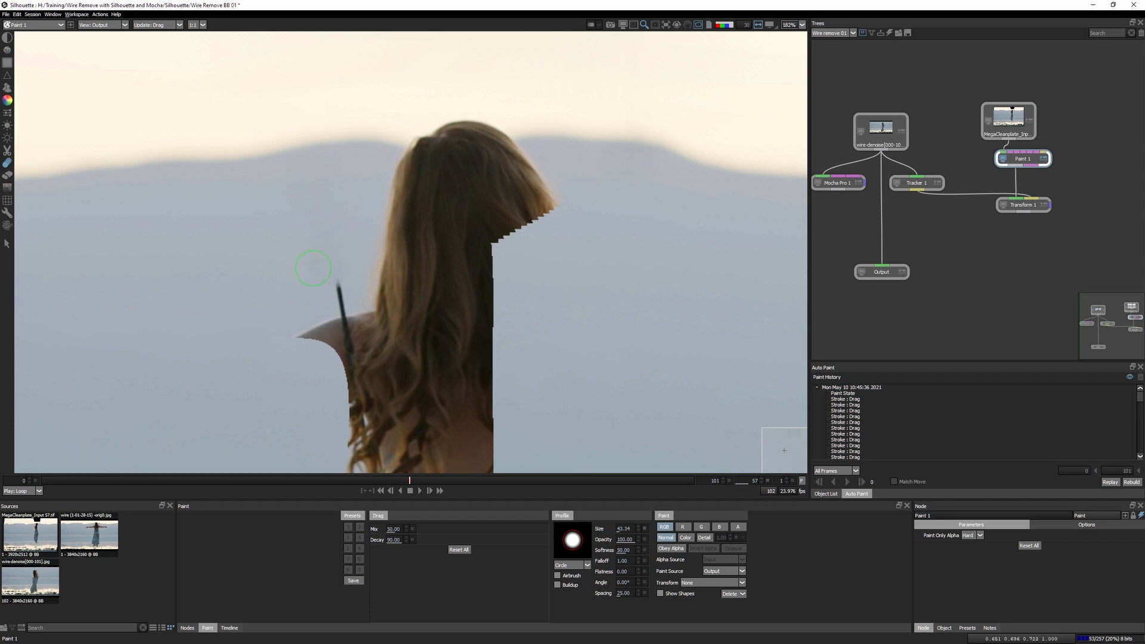
{"action": "mouse_move", "coordinate": [348, 281]}
{"action": "left_mouse_down"}
{"action": "mouse_move", "coordinate": [345, 305]}
{"action": "mouse_move", "coordinate": [355, 274]}
{"action": "mouse_move", "coordinate": [338, 305]}
{"action": "left_mouse_up"}
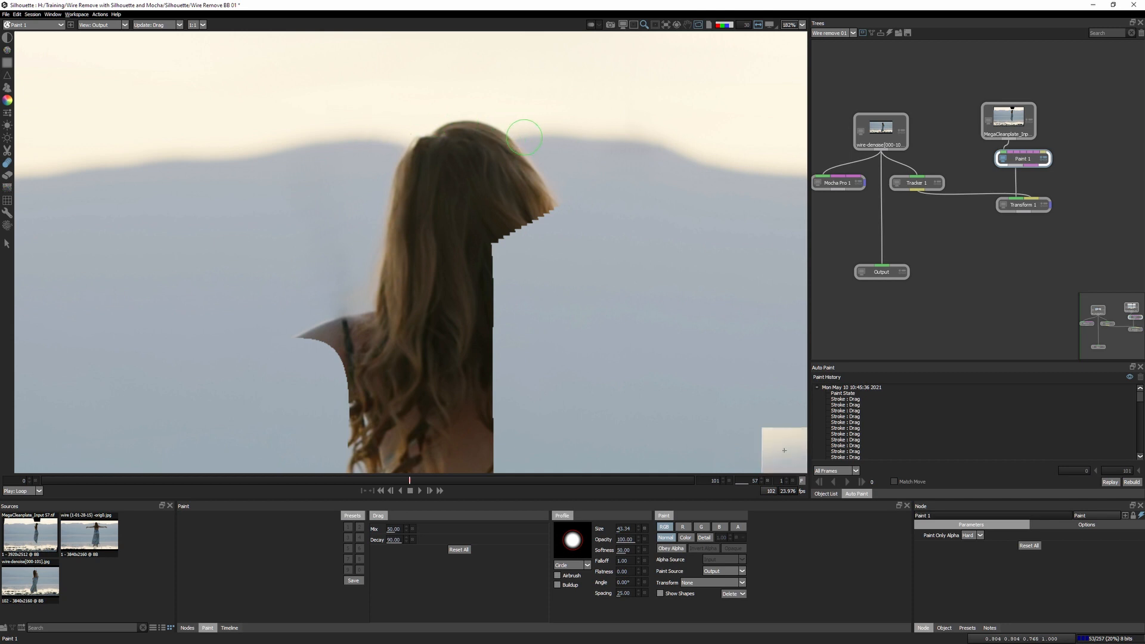
Enlarge the Drag brush to 91.44 and smear the background over the woman's head, hair and shoulder
{"action": "mouse_move", "coordinate": [511, 127]}
{"action": "left_mouse_down"}
{"action": "mouse_move", "coordinate": [454, 141]}
{"action": "mouse_move", "coordinate": [507, 120]}
{"action": "mouse_move", "coordinate": [491, 121]}
{"action": "mouse_move", "coordinate": [394, 143]}
{"action": "mouse_move", "coordinate": [417, 148]}
{"action": "mouse_move", "coordinate": [410, 129]}
{"action": "mouse_move", "coordinate": [475, 128]}
{"action": "left_mouse_up"}
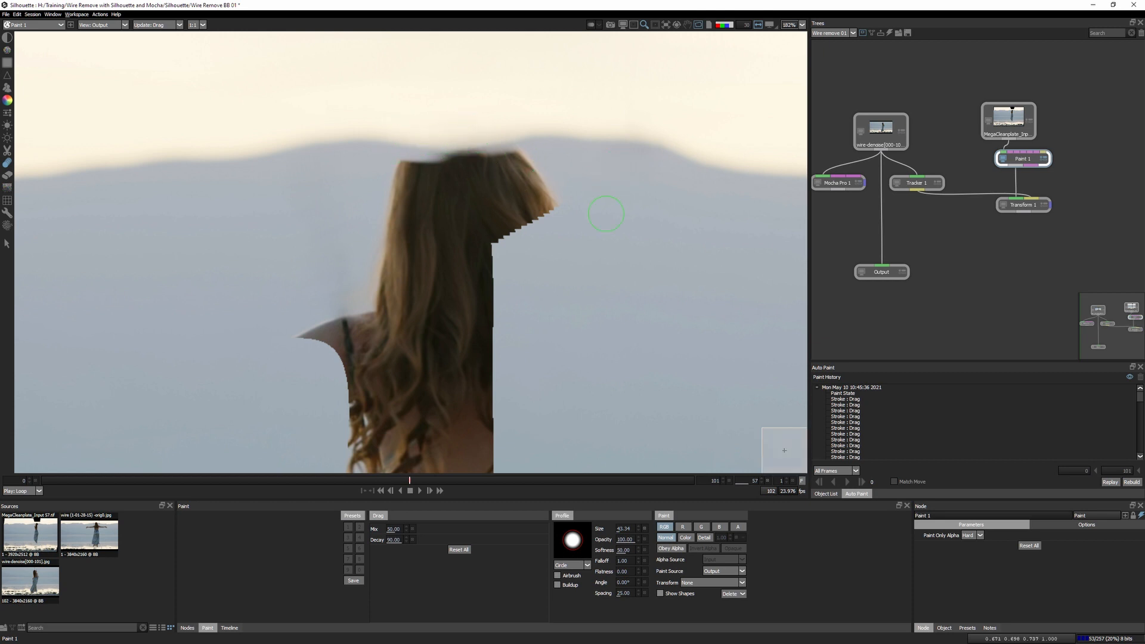
{"action": "left_click_drag", "start_coordinate": [636, 324], "coordinate": [660, 329], "text": "ctrl"}
{"action": "mouse_move", "coordinate": [595, 198]}
{"action": "left_mouse_down"}
{"action": "mouse_move", "coordinate": [494, 240]}
{"action": "mouse_move", "coordinate": [563, 228]}
{"action": "mouse_move", "coordinate": [548, 217]}
{"action": "mouse_move", "coordinate": [564, 189]}
{"action": "mouse_move", "coordinate": [495, 205]}
{"action": "mouse_move", "coordinate": [546, 179]}
{"action": "mouse_move", "coordinate": [493, 188]}
{"action": "mouse_move", "coordinate": [516, 179]}
{"action": "left_mouse_up"}
{"action": "mouse_move", "coordinate": [353, 204]}
{"action": "left_mouse_down"}
{"action": "mouse_move", "coordinate": [396, 182]}
{"action": "mouse_move", "coordinate": [427, 191]}
{"action": "mouse_move", "coordinate": [400, 221]}
{"action": "mouse_move", "coordinate": [411, 253]}
{"action": "mouse_move", "coordinate": [396, 284]}
{"action": "mouse_move", "coordinate": [340, 348]}
{"action": "mouse_move", "coordinate": [301, 328]}
{"action": "mouse_move", "coordinate": [388, 385]}
{"action": "mouse_move", "coordinate": [402, 352]}
{"action": "left_mouse_up"}
{"action": "mouse_move", "coordinate": [427, 187]}
{"action": "left_mouse_down"}
{"action": "mouse_move", "coordinate": [456, 239]}
{"action": "mouse_move", "coordinate": [451, 341]}
{"action": "mouse_move", "coordinate": [505, 377]}
{"action": "mouse_move", "coordinate": [465, 417]}
{"action": "mouse_move", "coordinate": [515, 320]}
{"action": "left_mouse_up"}
{"action": "mouse_move", "coordinate": [516, 277]}
{"action": "left_mouse_down"}
{"action": "mouse_move", "coordinate": [497, 252]}
{"action": "mouse_move", "coordinate": [520, 230]}
{"action": "mouse_move", "coordinate": [499, 206]}
{"action": "left_mouse_up"}
{"action": "mouse_move", "coordinate": [511, 319]}
{"action": "left_mouse_down"}
{"action": "mouse_move", "coordinate": [511, 368]}
{"action": "mouse_move", "coordinate": [457, 113]}
{"action": "mouse_move", "coordinate": [479, 112]}
{"action": "left_mouse_up"}
{"action": "mouse_move", "coordinate": [566, 336]}
{"action": "left_mouse_down"}
{"action": "mouse_move", "coordinate": [551, 311]}
{"action": "mouse_move", "coordinate": [608, 168]}
{"action": "left_mouse_up"}
{"action": "mouse_move", "coordinate": [386, 228]}
{"action": "left_mouse_down"}
{"action": "mouse_move", "coordinate": [417, 197]}
{"action": "mouse_move", "coordinate": [399, 149]}
{"action": "mouse_move", "coordinate": [322, 152]}
{"action": "left_mouse_up"}
{"action": "mouse_move", "coordinate": [387, 123]}
{"action": "left_mouse_down"}
{"action": "mouse_move", "coordinate": [381, 115]}
{"action": "mouse_move", "coordinate": [408, 93]}
{"action": "left_mouse_up"}
{"action": "mouse_move", "coordinate": [379, 159]}
{"action": "left_mouse_down"}
{"action": "mouse_move", "coordinate": [378, 325]}
{"action": "mouse_move", "coordinate": [402, 346]}
{"action": "left_mouse_up"}
{"action": "mouse_move", "coordinate": [388, 271]}
{"action": "left_mouse_down"}
{"action": "mouse_move", "coordinate": [420, 229]}
{"action": "mouse_move", "coordinate": [436, 153]}
{"action": "left_mouse_up"}
{"action": "mouse_move", "coordinate": [503, 276]}
{"action": "left_mouse_down"}
{"action": "mouse_move", "coordinate": [546, 228]}
{"action": "mouse_move", "coordinate": [476, 262]}
{"action": "mouse_move", "coordinate": [490, 310]}
{"action": "mouse_move", "coordinate": [546, 318]}
{"action": "mouse_move", "coordinate": [515, 361]}
{"action": "mouse_move", "coordinate": [514, 390]}
{"action": "mouse_move", "coordinate": [537, 432]}
{"action": "left_mouse_up"}
{"action": "left_click_drag", "start_coordinate": [589, 355], "coordinate": [438, 76]}
{"action": "mouse_move", "coordinate": [413, 153]}
{"action": "left_mouse_down"}
{"action": "mouse_move", "coordinate": [351, 158]}
{"action": "mouse_move", "coordinate": [362, 148]}
{"action": "mouse_move", "coordinate": [394, 186]}
{"action": "left_mouse_up"}
{"action": "left_click_drag", "start_coordinate": [459, 157], "coordinate": [625, 424]}
{"action": "left_click_drag", "start_coordinate": [588, 375], "coordinate": [469, 15]}
{"action": "left_click_drag", "start_coordinate": [471, 337], "coordinate": [522, 512]}
{"action": "mouse_move", "coordinate": [446, 168]}
{"action": "left_mouse_down"}
{"action": "mouse_move", "coordinate": [476, 446]}
{"action": "mouse_move", "coordinate": [526, 260]}
{"action": "mouse_move", "coordinate": [493, 251]}
{"action": "left_mouse_up"}
{"action": "mouse_move", "coordinate": [501, 190]}
{"action": "left_mouse_down"}
{"action": "mouse_move", "coordinate": [488, 438]}
{"action": "mouse_move", "coordinate": [502, 142]}
{"action": "mouse_move", "coordinate": [520, 130]}
{"action": "left_mouse_up"}
Fit the whole frame in the viewer and compare the painted clean plate with the Paint node's unpainted input
{"action": "key", "text": "f"}
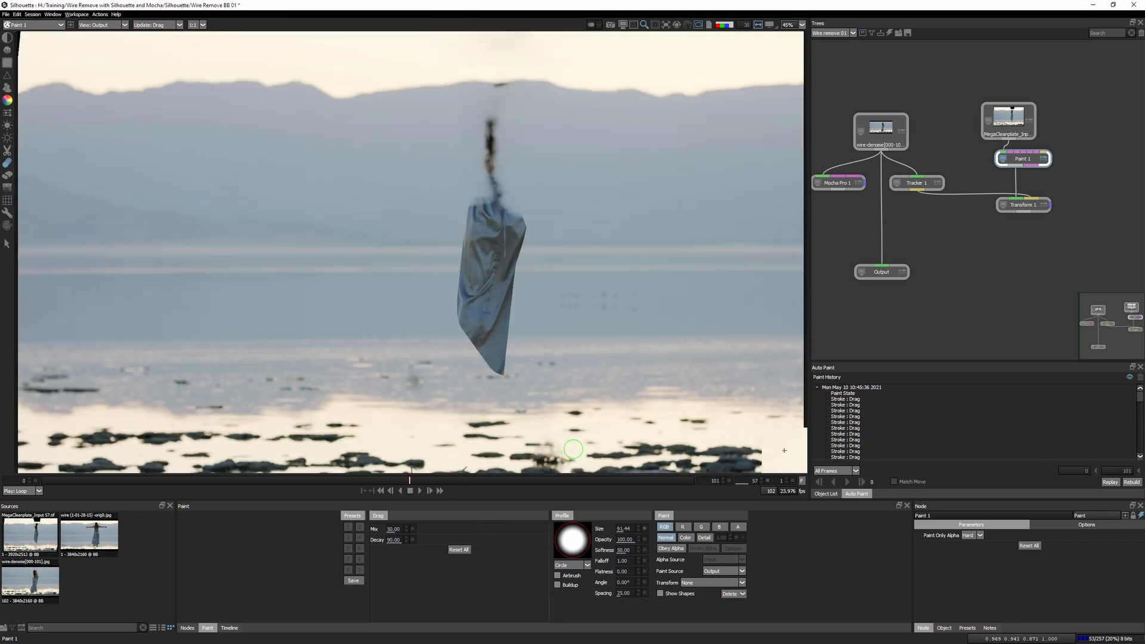
{"action": "key", "text": "1"}
{"action": "key", "text": "1"}
{"action": "key", "text": "1"}
{"action": "key", "text": "1"}
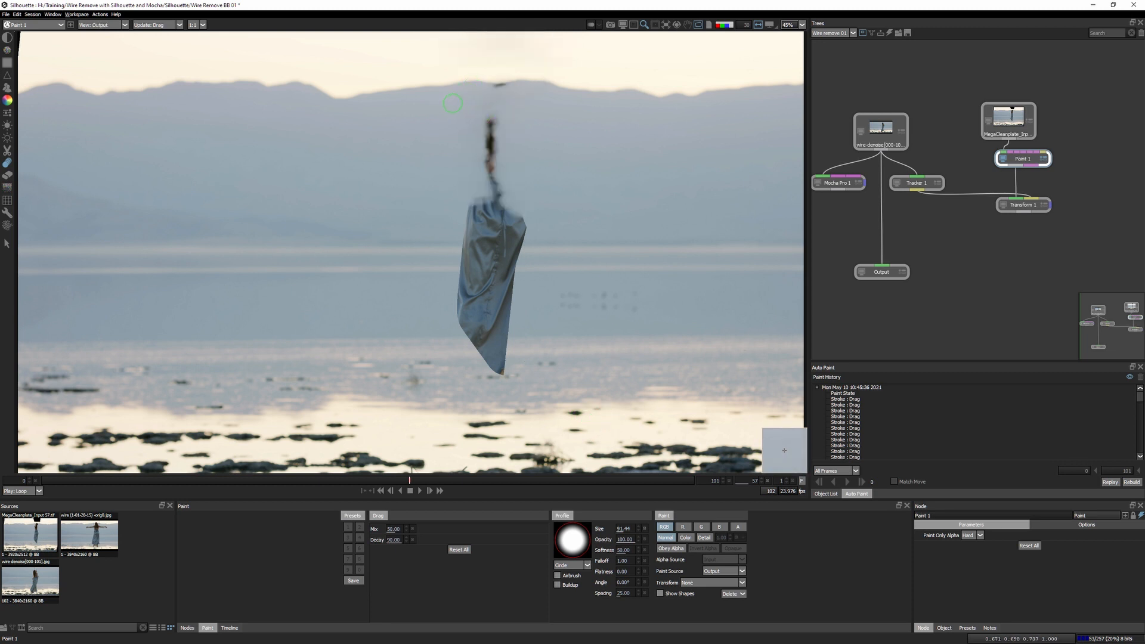
{"action": "key", "text": "1"}
{"action": "key", "text": "1"}
{"action": "key", "text": "1"}
{"action": "key", "text": "1"}
{"action": "key", "text": "1"}
{"action": "key", "text": "1"}
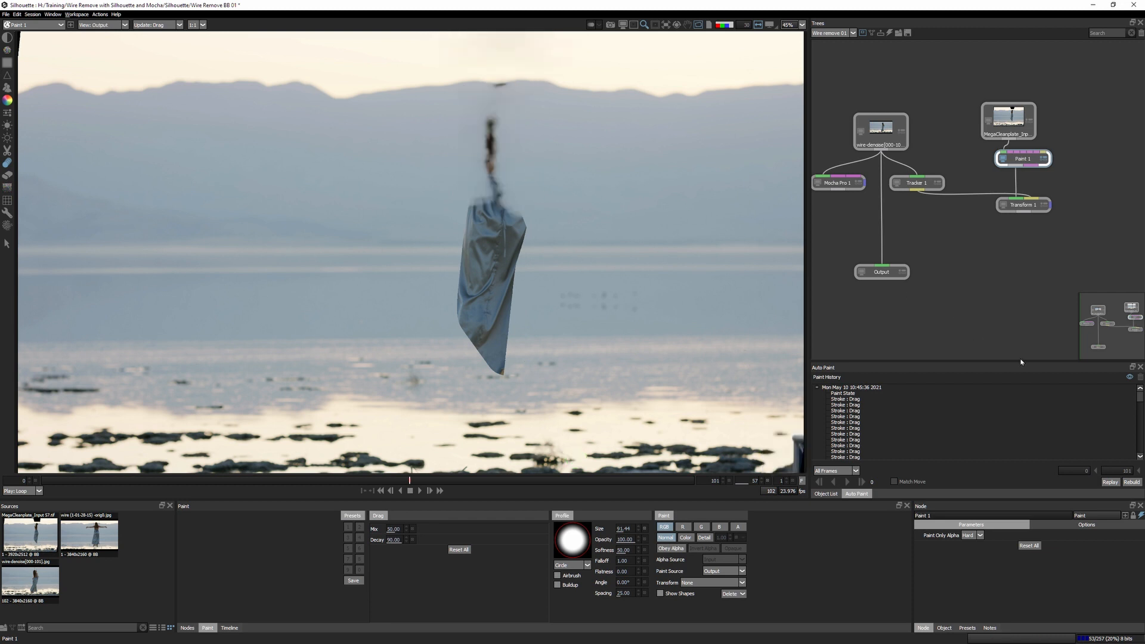
Raise the clean plate node and reposition Paint 1 to tidy the branch above Transform 1
{"action": "left_click_drag", "start_coordinate": [1008, 118], "coordinate": [1009, 111]}
{"action": "left_click_drag", "start_coordinate": [1021, 158], "coordinate": [1028, 154]}
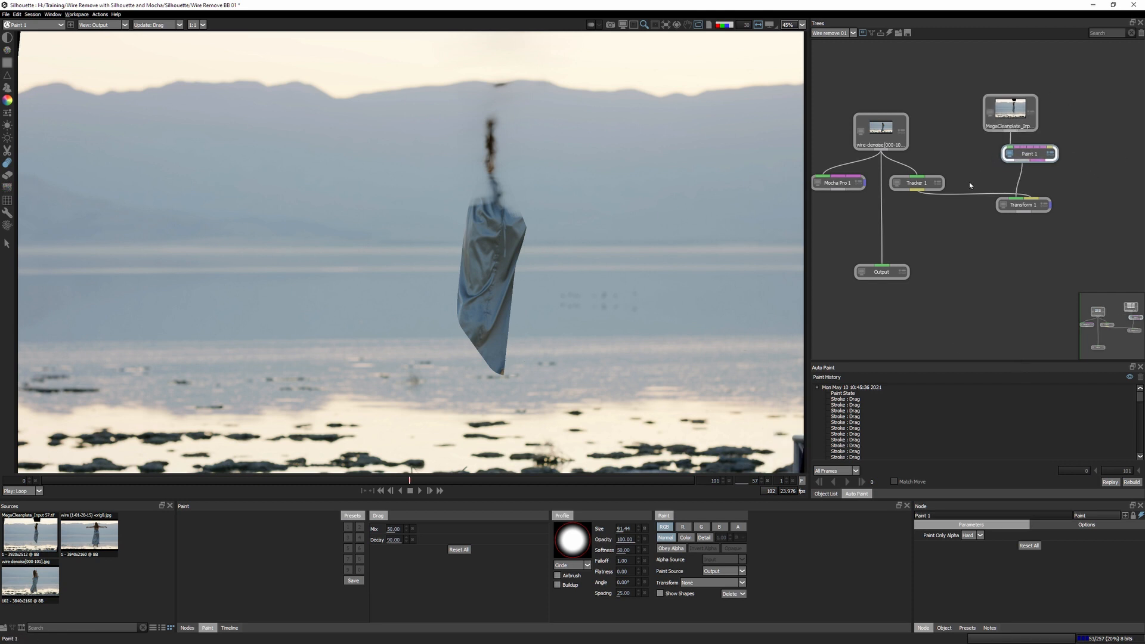
Step to frame 58 and back to frame 57 to check which frames hold the paint strokes
{"action": "left_click", "coordinate": [429, 491]}
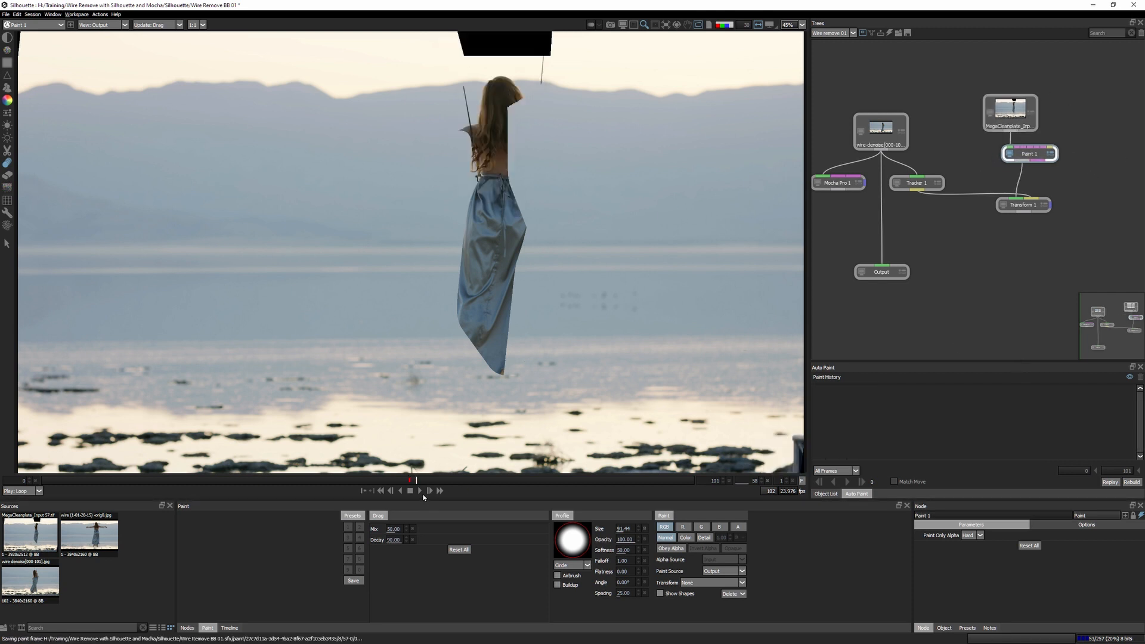
{"action": "left_click_drag", "start_coordinate": [414, 483], "coordinate": [416, 483]}
{"action": "left_click_drag", "start_coordinate": [415, 484], "coordinate": [415, 484]}
{"action": "left_click", "coordinate": [409, 481]}
{"action": "left_click", "coordinate": [409, 482]}
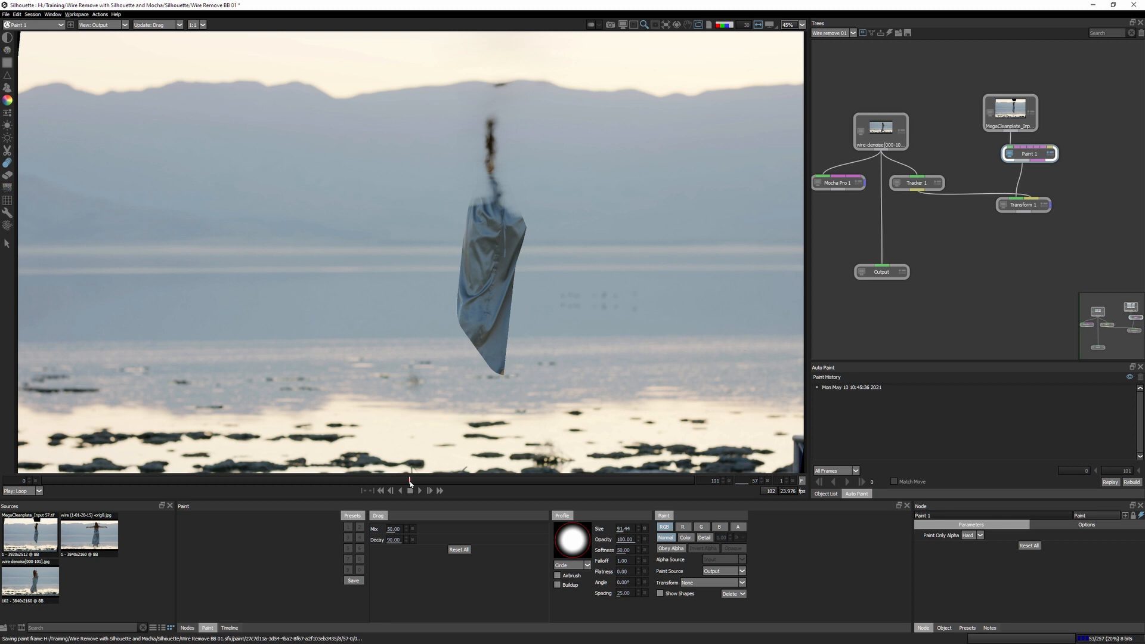
Insert a Hold node from the Time category between Paint 1 and Transform 1
{"action": "left_click", "coordinate": [187, 628]}
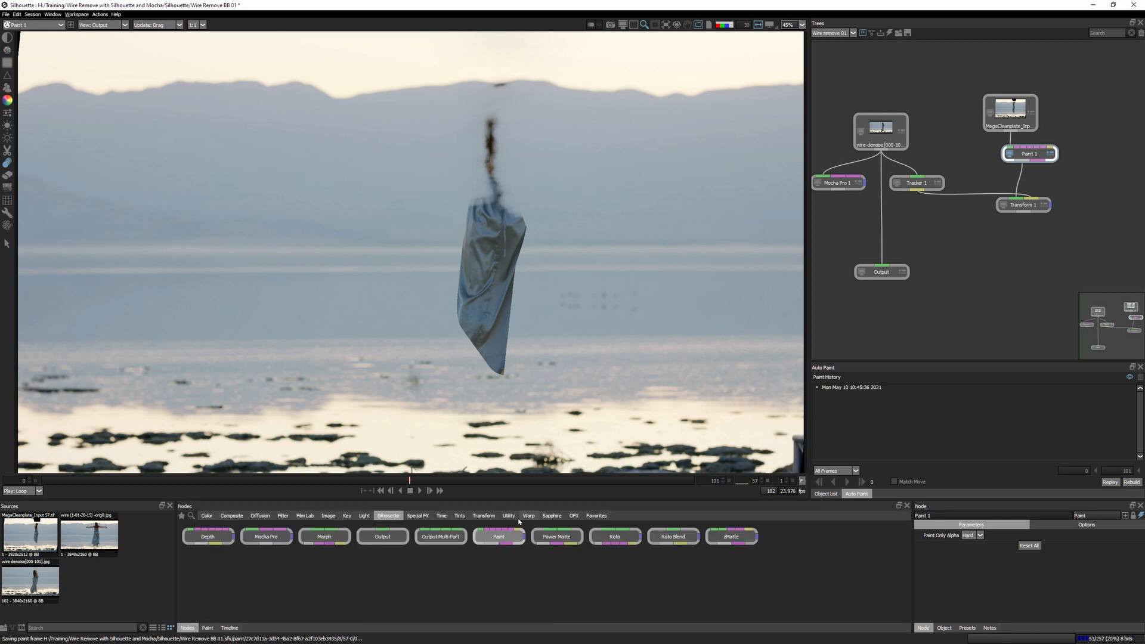
{"action": "left_click", "coordinate": [441, 516]}
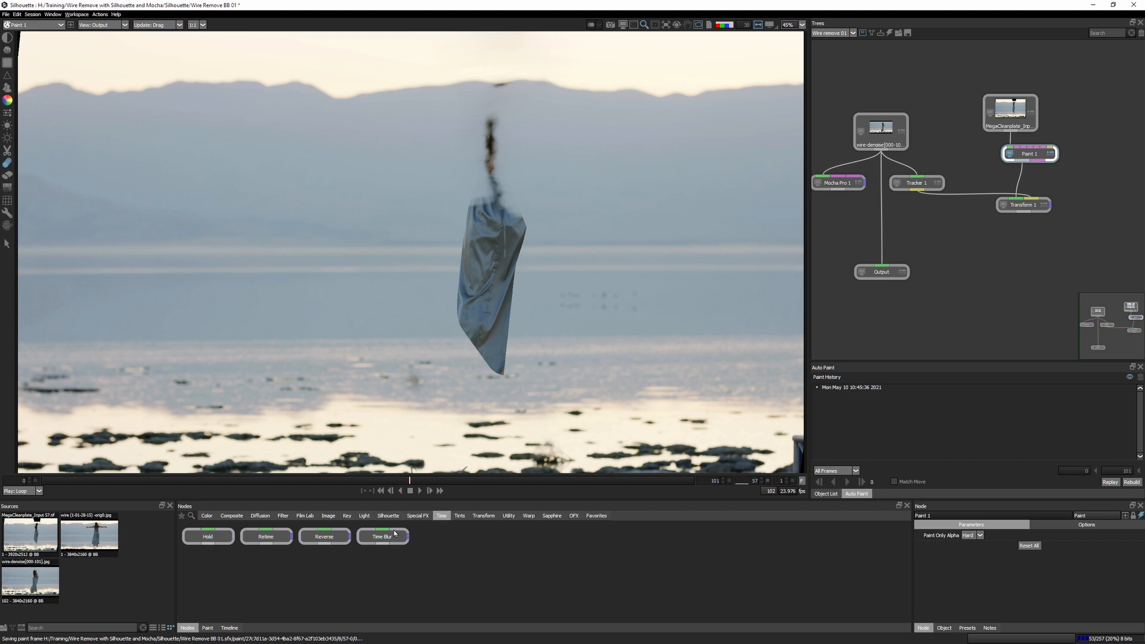
{"action": "mouse_move", "coordinate": [207, 537]}
{"action": "left_mouse_down"}
{"action": "mouse_move", "coordinate": [626, 411]}
{"action": "mouse_move", "coordinate": [1047, 186]}
{"action": "left_mouse_up"}
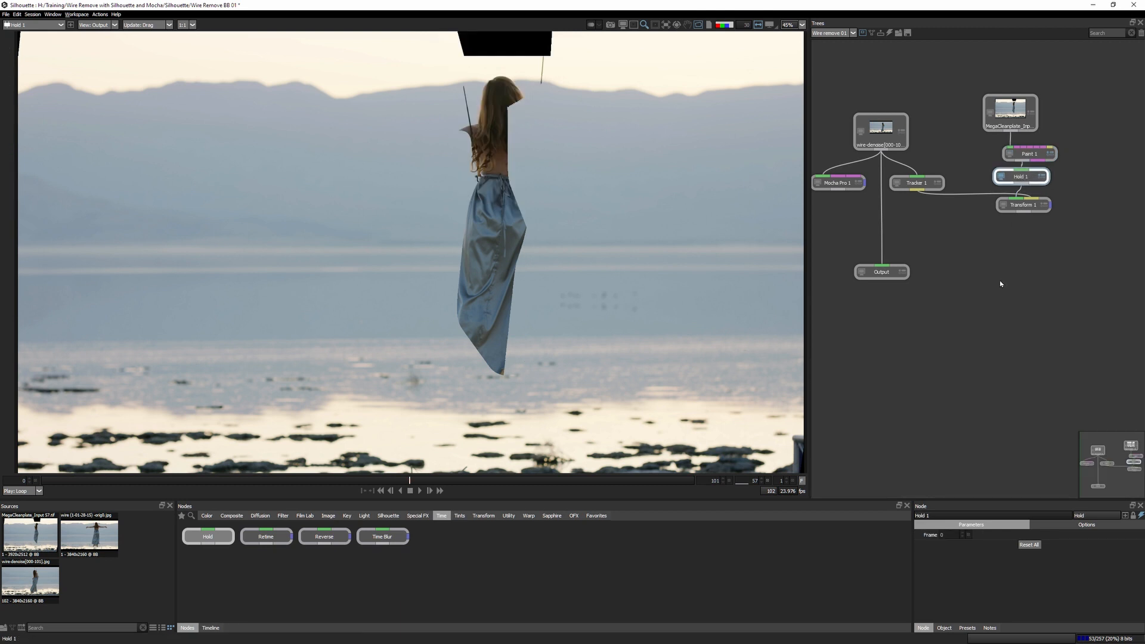
Set Hold 1 to hold frame 57 and scrub through the shot to check the held paint
{"action": "left_click", "coordinate": [952, 535]}
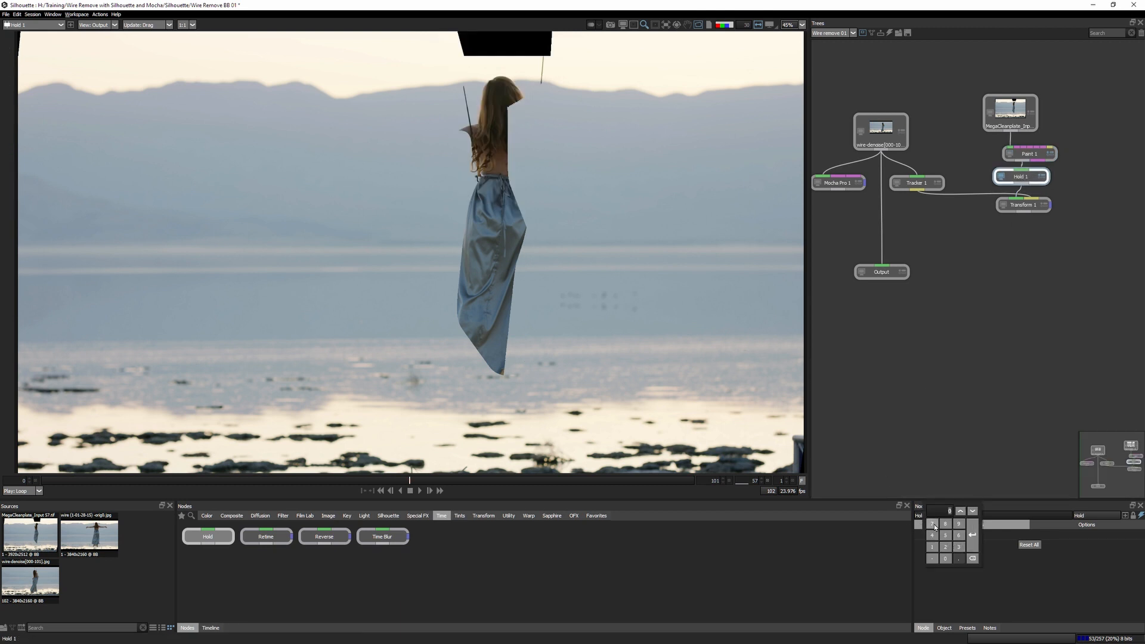
{"action": "left_click", "coordinate": [945, 535]}
{"action": "left_click", "coordinate": [931, 523]}
{"action": "left_click", "coordinate": [972, 534]}
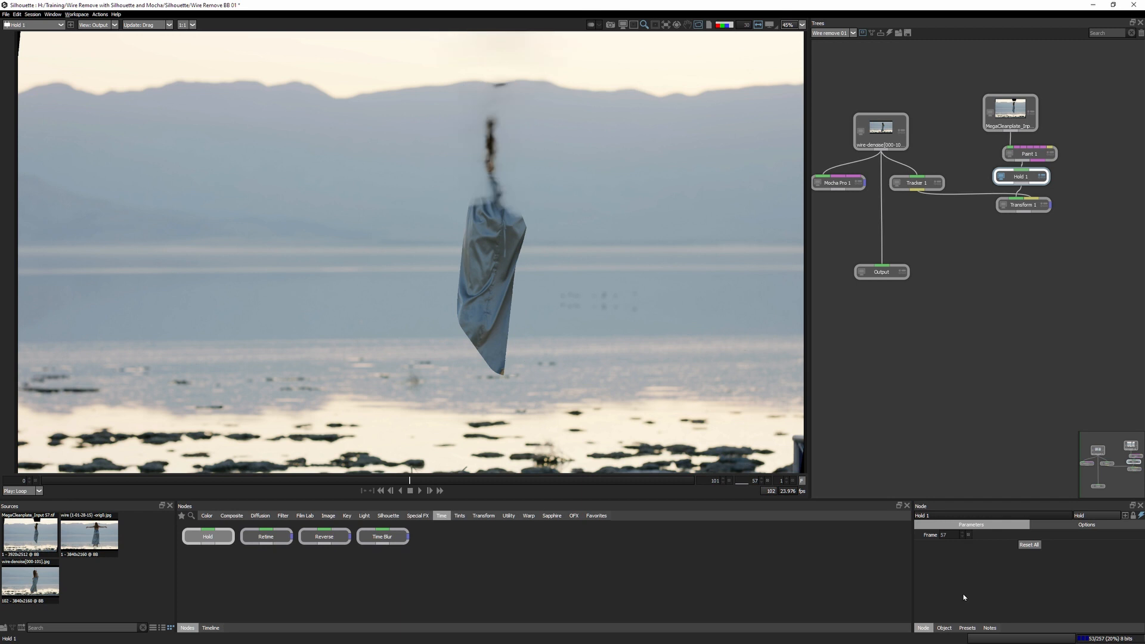
{"action": "left_click_drag", "start_coordinate": [411, 482], "coordinate": [190, 475]}
{"action": "left_click_drag", "start_coordinate": [670, 475], "coordinate": [409, 481]}
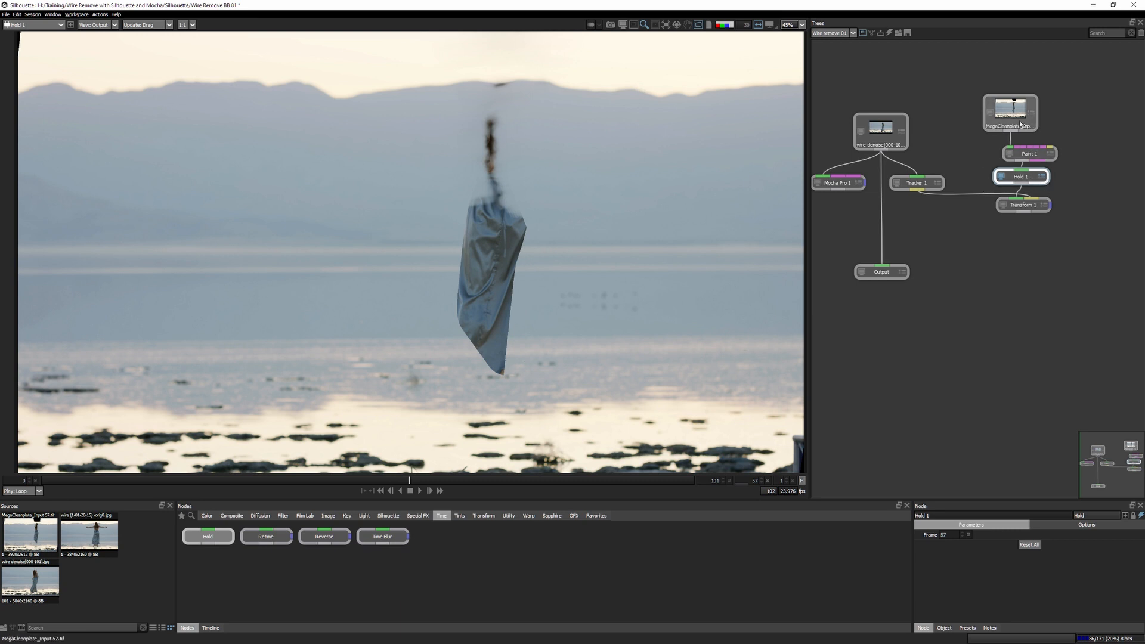
Tidy the clean plate branch above Transform 1 and scrub the tracked output to frame 101, comparing it with Paint 1
{"action": "left_click_drag", "start_coordinate": [1034, 157], "coordinate": [1026, 173]}
{"action": "left_click", "coordinate": [1023, 206]}
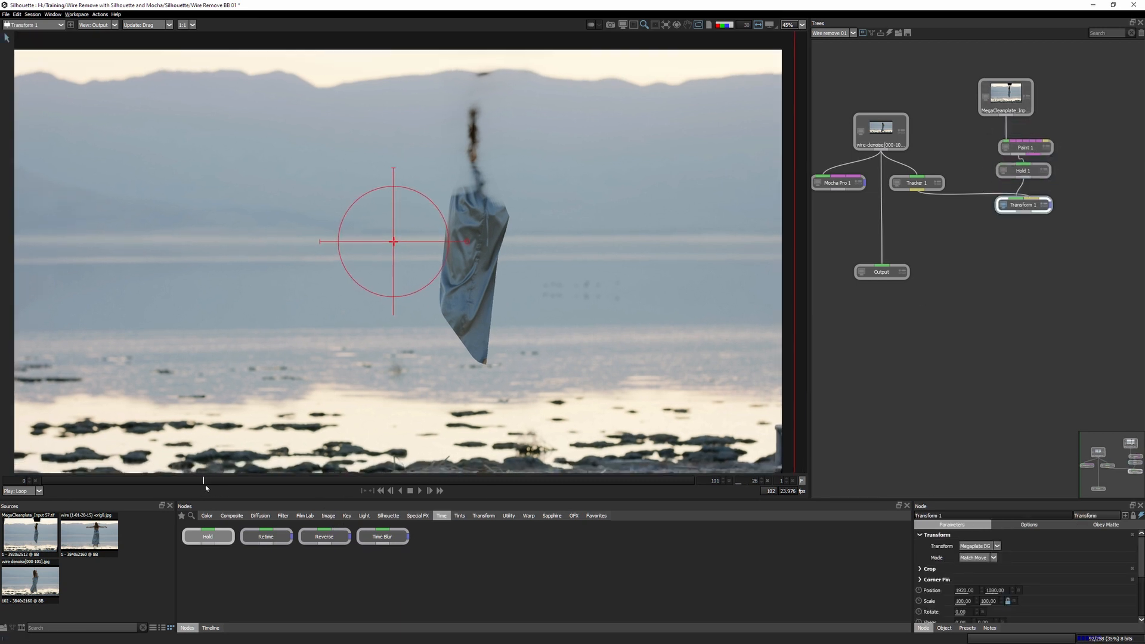
{"action": "left_click_drag", "start_coordinate": [206, 488], "coordinate": [760, 472]}
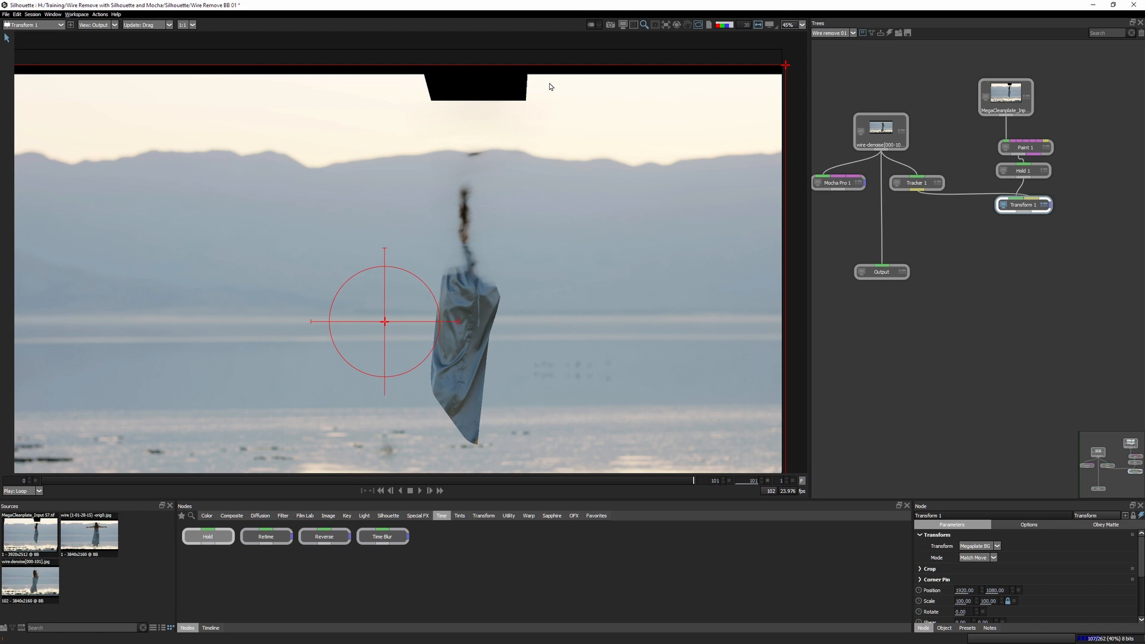
{"action": "left_click", "coordinate": [1026, 149]}
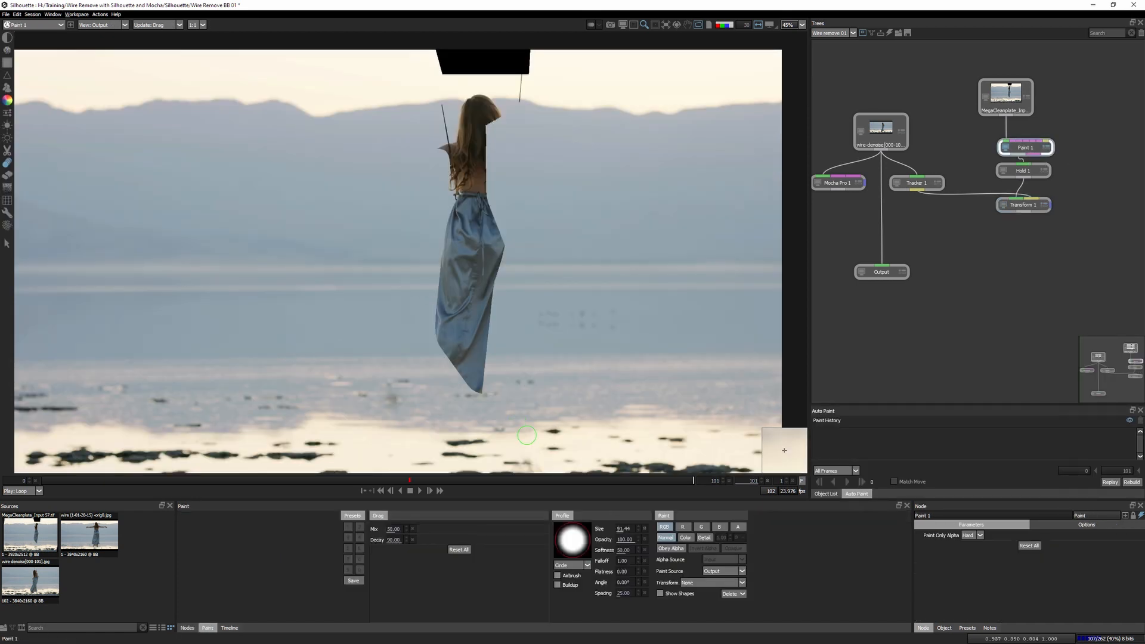
On Hold 1, enable the region of interest at -40,-176:3920x2512 and toggle it to compare with the session frame
{"action": "left_click", "coordinate": [1023, 171]}
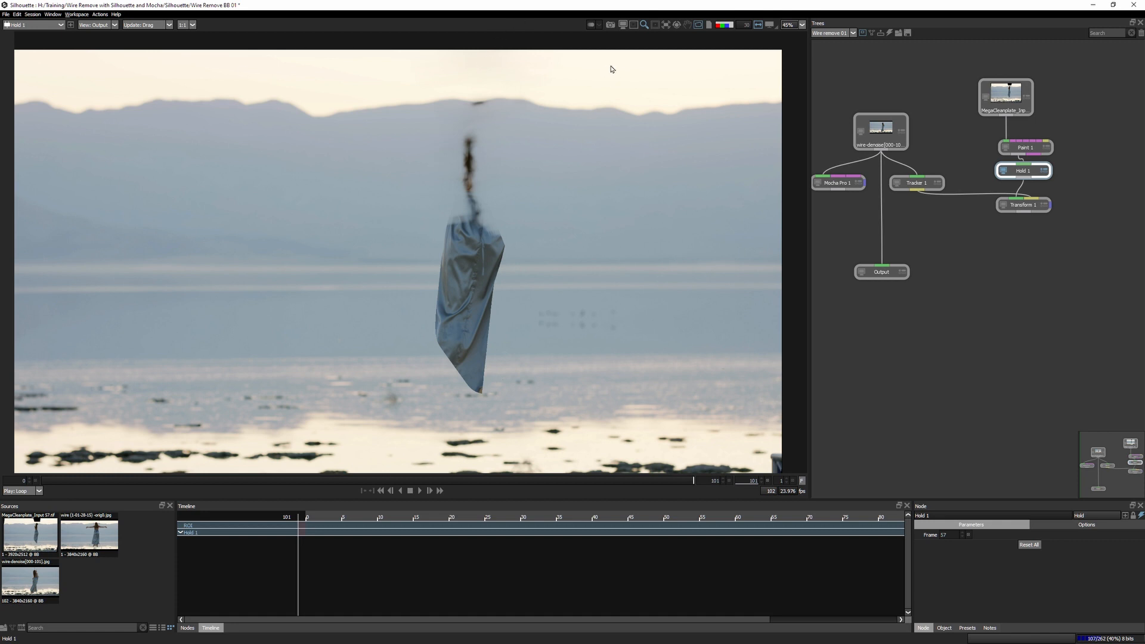
{"action": "left_click", "coordinate": [634, 25]}
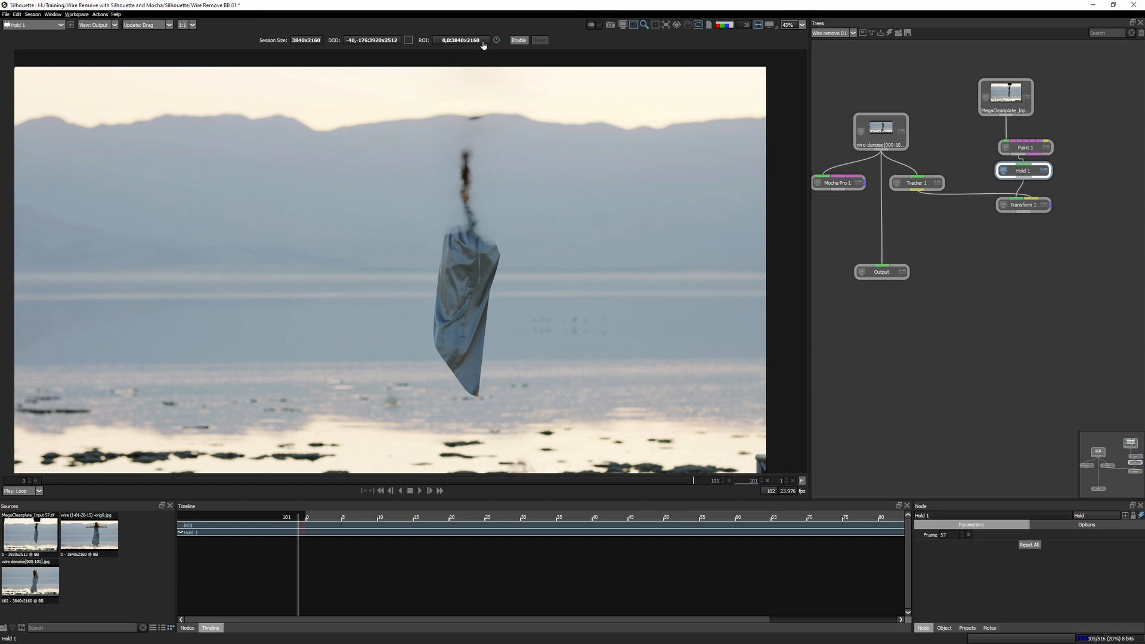
{"action": "left_click", "coordinate": [518, 40]}
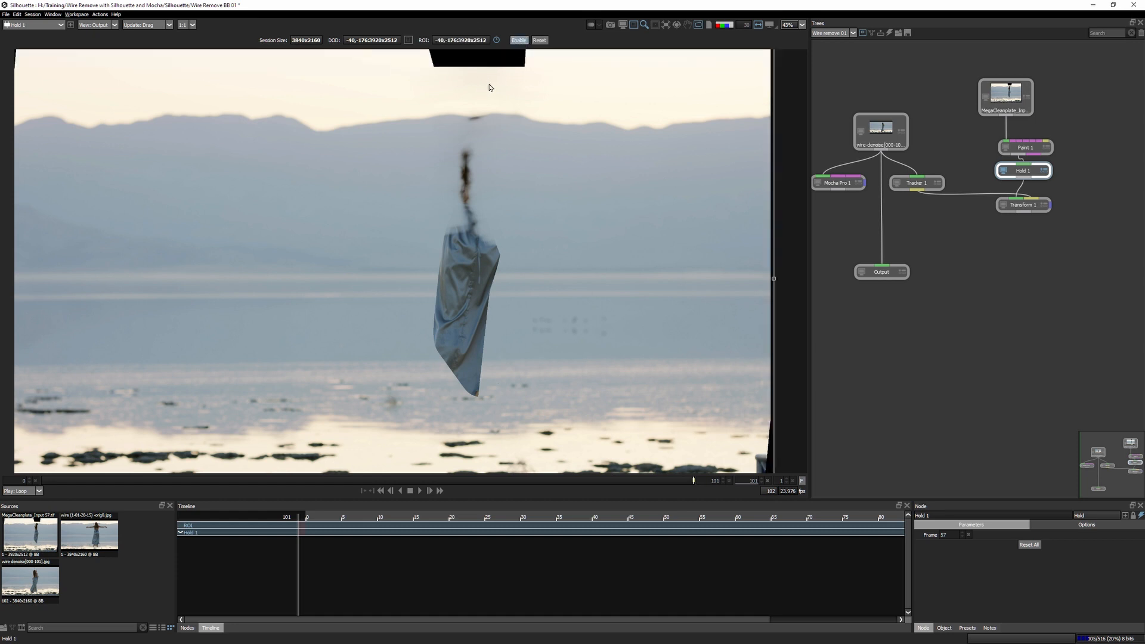
{"action": "left_click_drag", "start_coordinate": [482, 149], "coordinate": [507, 209]}
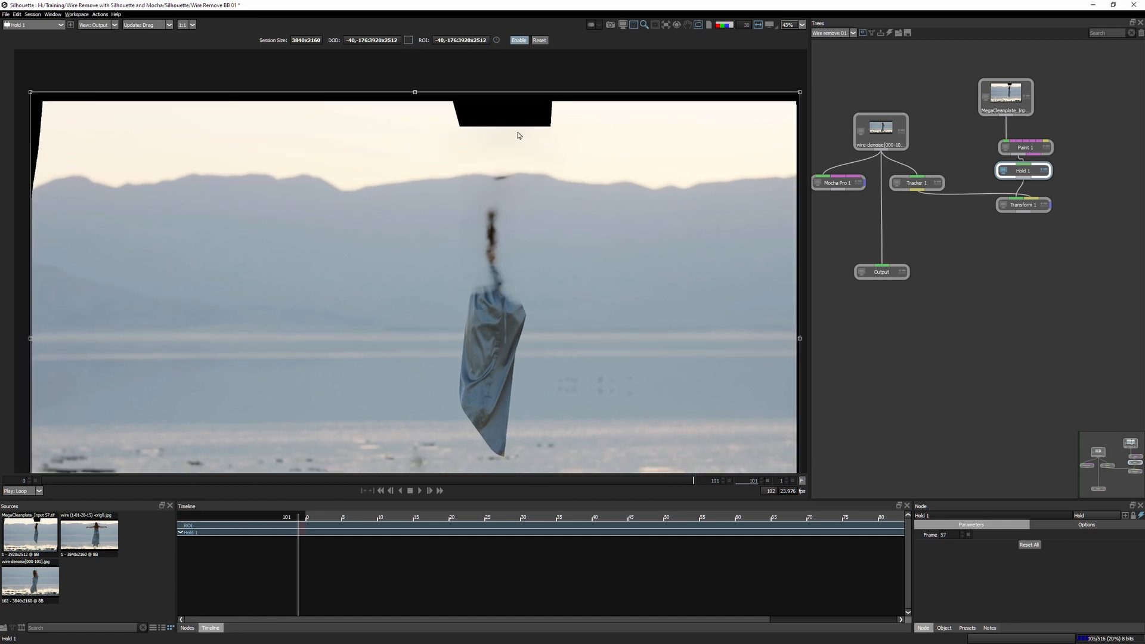
{"action": "left_click", "coordinate": [515, 40]}
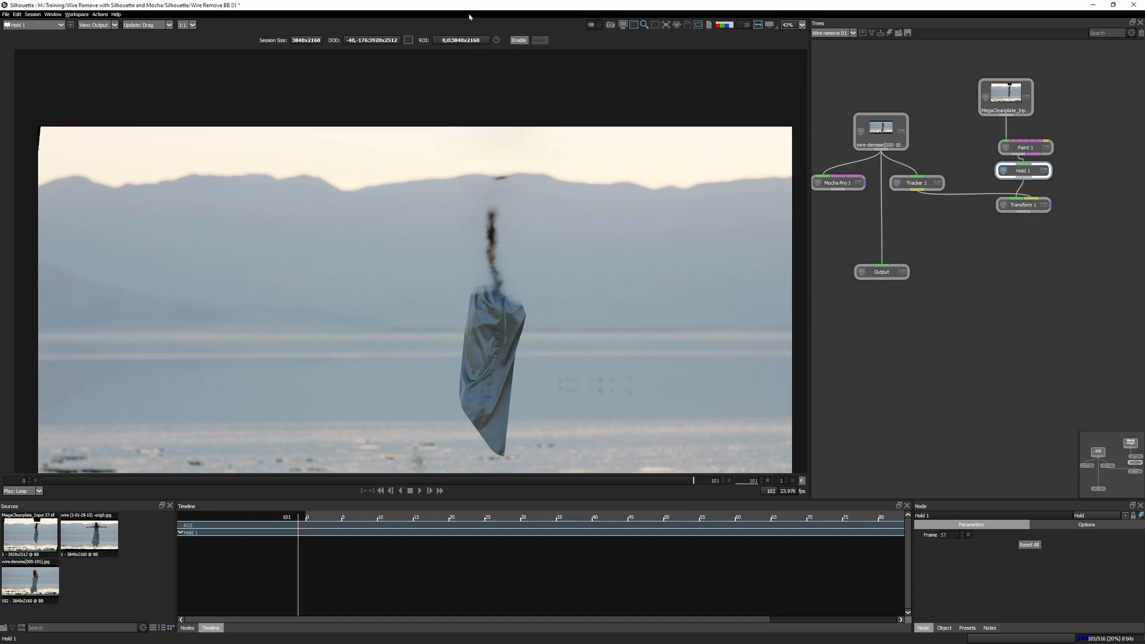
{"action": "left_click", "coordinate": [516, 41]}
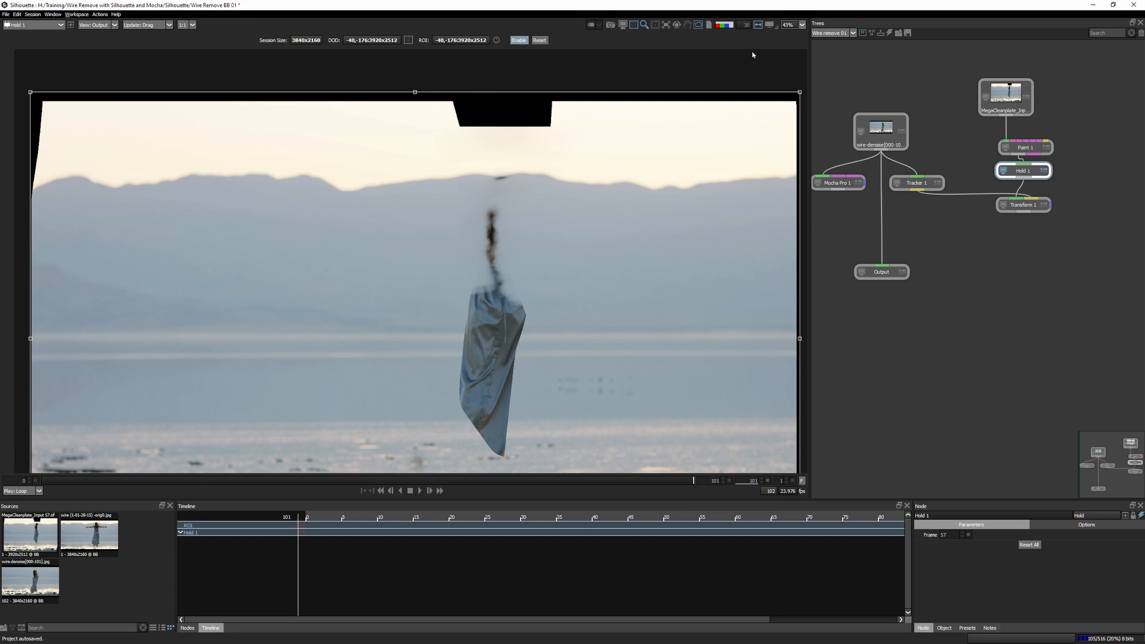
In Paint 1 on frame 57, smear sky over the black gap along the plate's upper edge, enlarging the Drag brush to 360.30
{"action": "left_click", "coordinate": [1024, 155]}
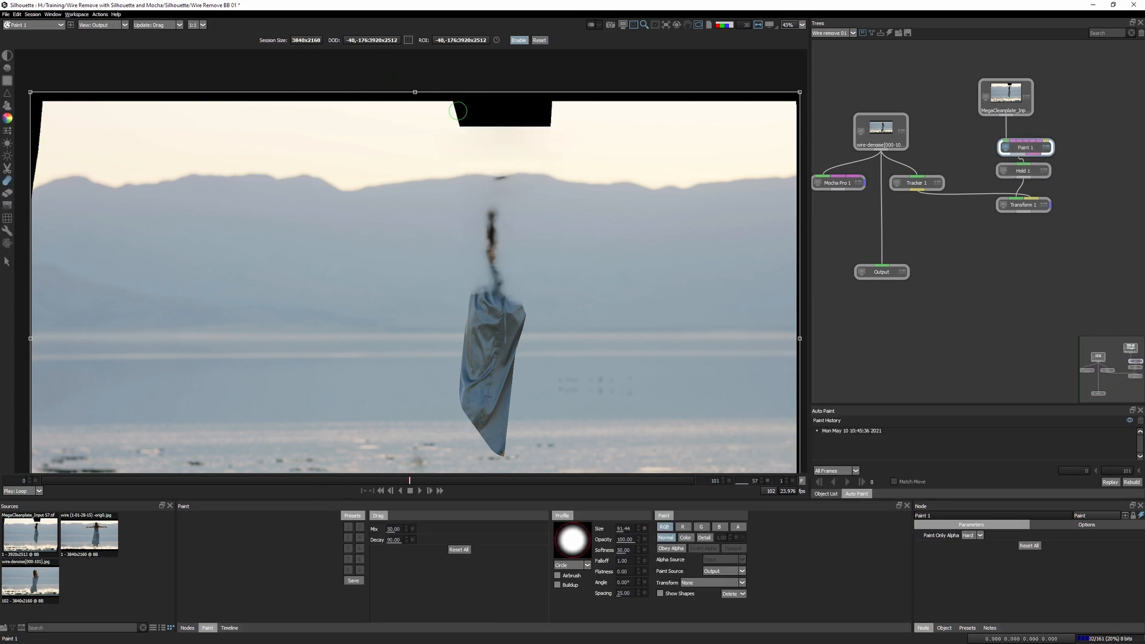
{"action": "mouse_move", "coordinate": [423, 142]}
{"action": "left_mouse_down"}
{"action": "mouse_move", "coordinate": [444, 146]}
{"action": "mouse_move", "coordinate": [494, 118]}
{"action": "left_mouse_up"}
{"action": "mouse_move", "coordinate": [447, 123]}
{"action": "left_mouse_down"}
{"action": "mouse_move", "coordinate": [508, 105]}
{"action": "mouse_move", "coordinate": [490, 114]}
{"action": "mouse_move", "coordinate": [503, 126]}
{"action": "mouse_move", "coordinate": [575, 124]}
{"action": "left_mouse_up"}
{"action": "mouse_move", "coordinate": [499, 123]}
{"action": "left_mouse_down"}
{"action": "mouse_move", "coordinate": [534, 126]}
{"action": "mouse_move", "coordinate": [583, 105]}
{"action": "left_mouse_up"}
{"action": "left_click_drag", "start_coordinate": [498, 87], "coordinate": [531, 97]}
{"action": "mouse_move", "coordinate": [466, 121]}
{"action": "left_mouse_down"}
{"action": "mouse_move", "coordinate": [495, 84]}
{"action": "mouse_move", "coordinate": [518, 90]}
{"action": "mouse_move", "coordinate": [505, 114]}
{"action": "mouse_move", "coordinate": [600, 96]}
{"action": "left_mouse_up"}
{"action": "mouse_move", "coordinate": [436, 117]}
{"action": "left_mouse_down"}
{"action": "mouse_move", "coordinate": [452, 97]}
{"action": "mouse_move", "coordinate": [421, 89]}
{"action": "mouse_move", "coordinate": [415, 116]}
{"action": "mouse_move", "coordinate": [367, 96]}
{"action": "left_mouse_up"}
{"action": "left_click_drag", "start_coordinate": [601, 96], "coordinate": [630, 69]}
{"action": "mouse_move", "coordinate": [608, 102]}
{"action": "left_mouse_down"}
{"action": "mouse_move", "coordinate": [789, 77]}
{"action": "mouse_move", "coordinate": [780, 104]}
{"action": "mouse_move", "coordinate": [804, 97]}
{"action": "mouse_move", "coordinate": [785, 111]}
{"action": "left_mouse_up"}
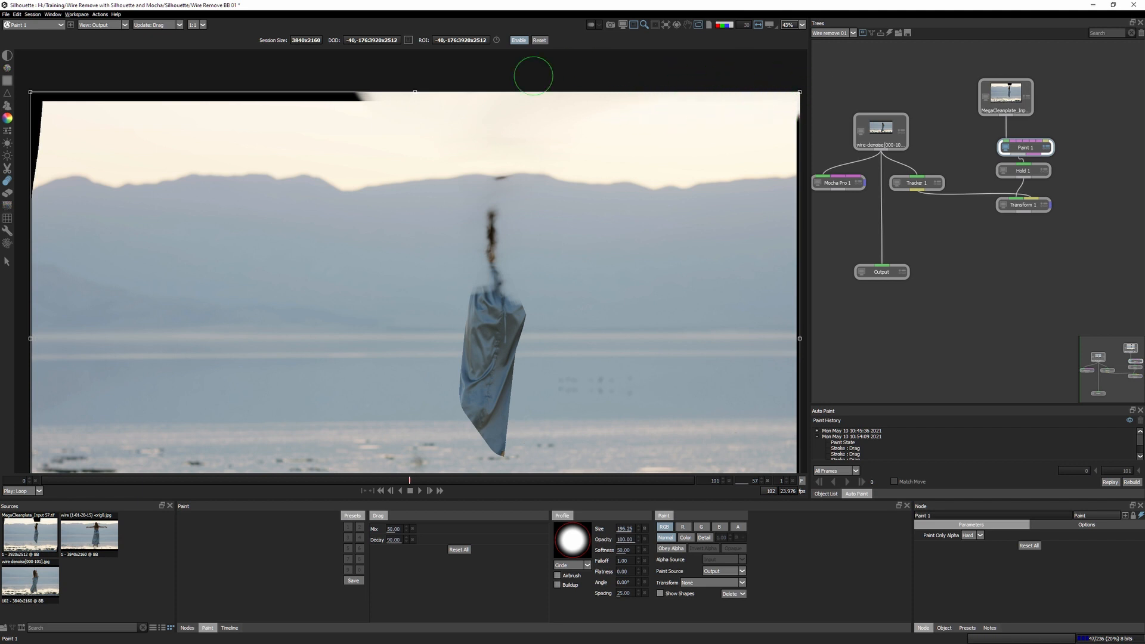
{"action": "left_click_drag", "start_coordinate": [428, 136], "coordinate": [451, 137]}
{"action": "mouse_move", "coordinate": [360, 126]}
{"action": "left_mouse_down"}
{"action": "mouse_move", "coordinate": [319, 84]}
{"action": "mouse_move", "coordinate": [298, 84]}
{"action": "mouse_move", "coordinate": [350, 102]}
{"action": "mouse_move", "coordinate": [395, 76]}
{"action": "left_mouse_up"}
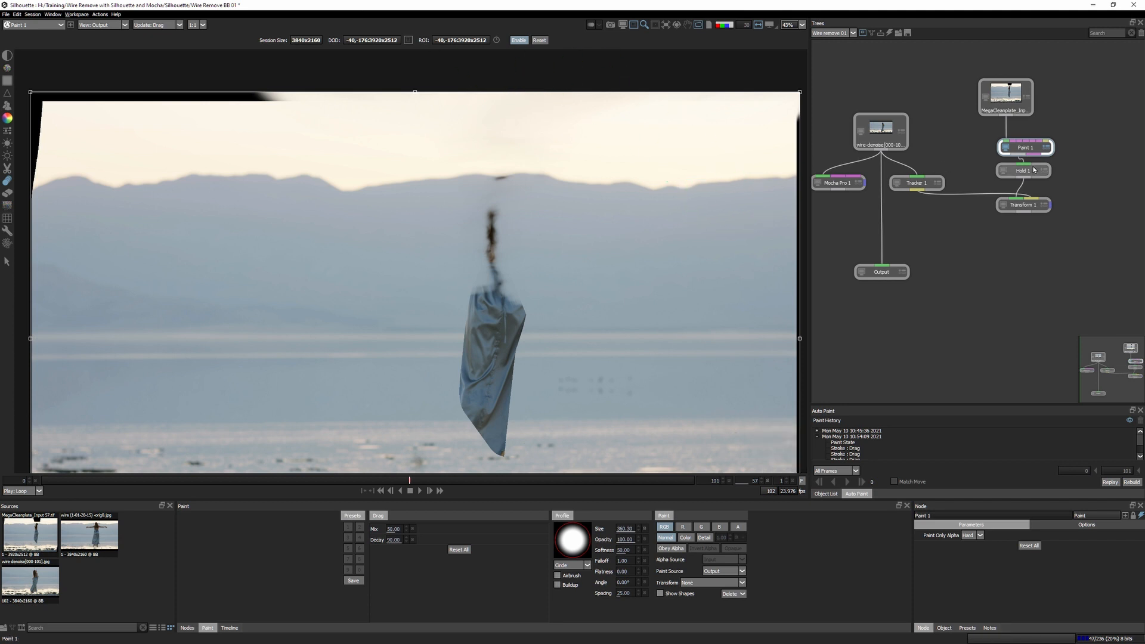
Scrub Transform 1's tracked plate through the whole shot to frame 101 and reset the region of interest to the session frame
{"action": "left_click", "coordinate": [1024, 209]}
{"action": "left_click_drag", "start_coordinate": [413, 480], "coordinate": [842, 474]}
{"action": "left_click_drag", "start_coordinate": [693, 484], "coordinate": [52, 519]}
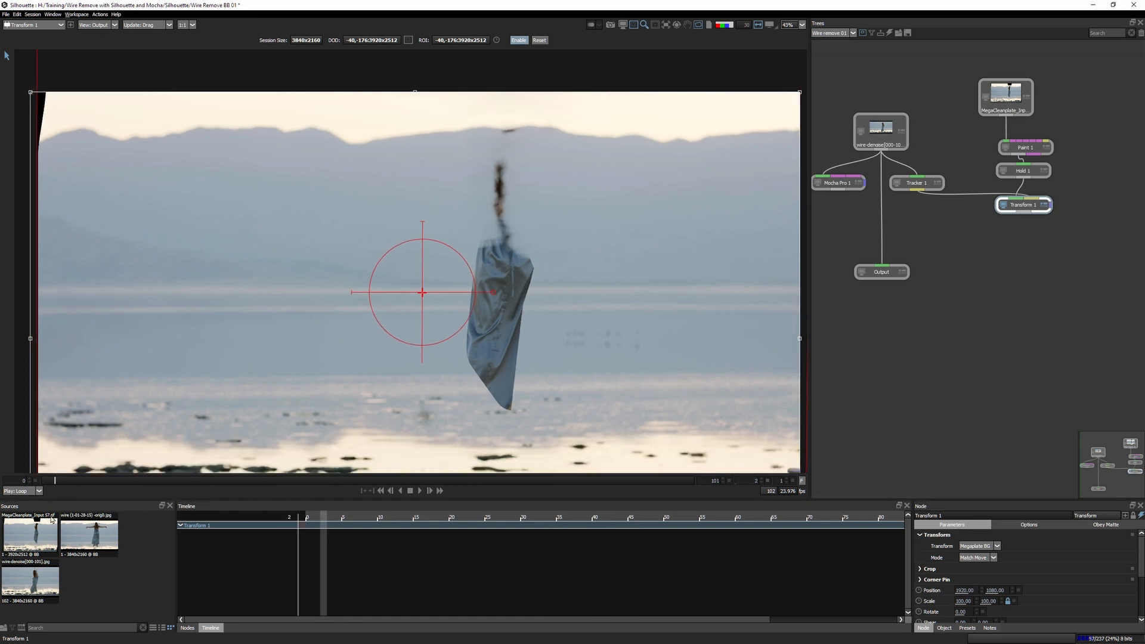
{"action": "left_click_drag", "start_coordinate": [222, 480], "coordinate": [618, 483]}
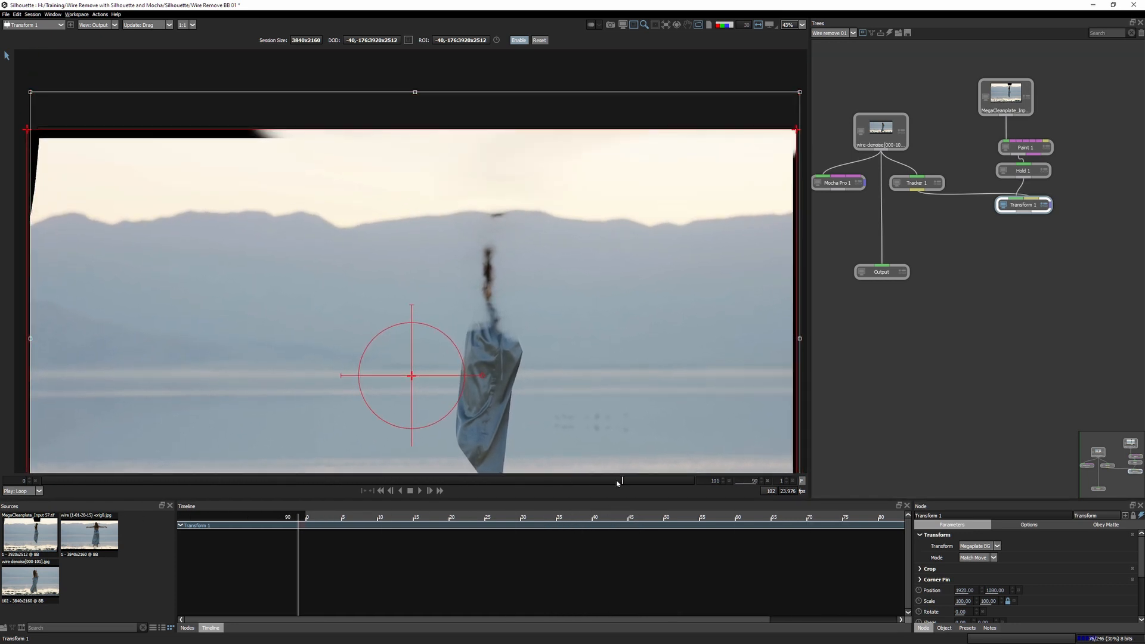
{"action": "left_click", "coordinate": [538, 40]}
{"action": "left_click_drag", "start_coordinate": [609, 490], "coordinate": [706, 479]}
Alternate between the wire-denoise source and Transform 1 on frame 101 to compare the footage with the tracked clean plate
{"action": "left_click", "coordinate": [903, 144]}
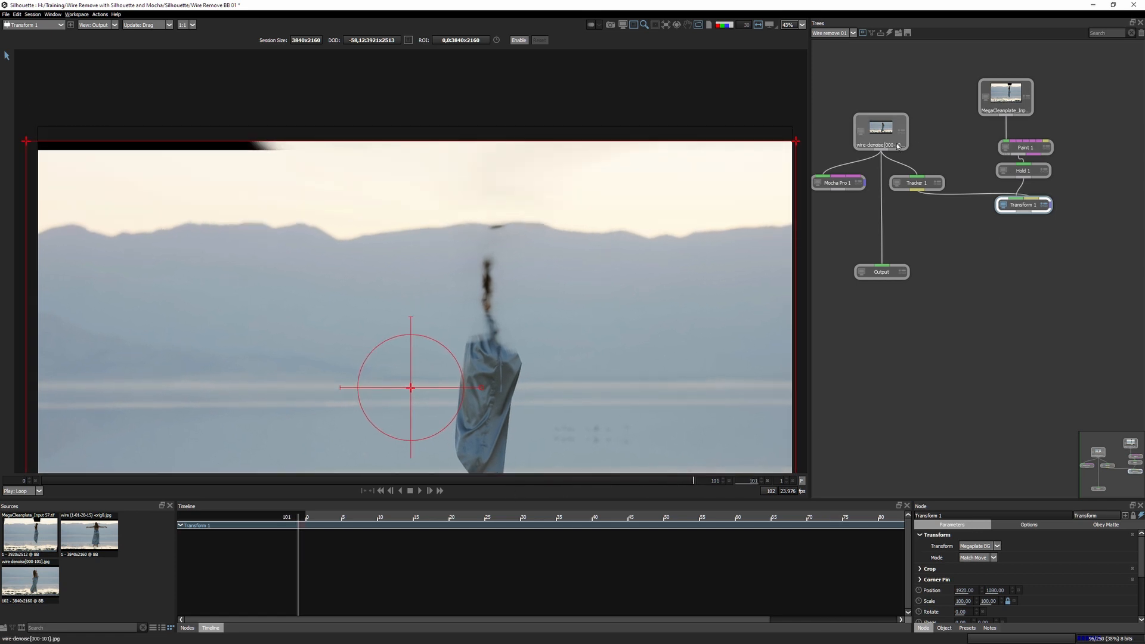
{"action": "left_click", "coordinate": [1025, 208]}
{"action": "left_click", "coordinate": [880, 151]}
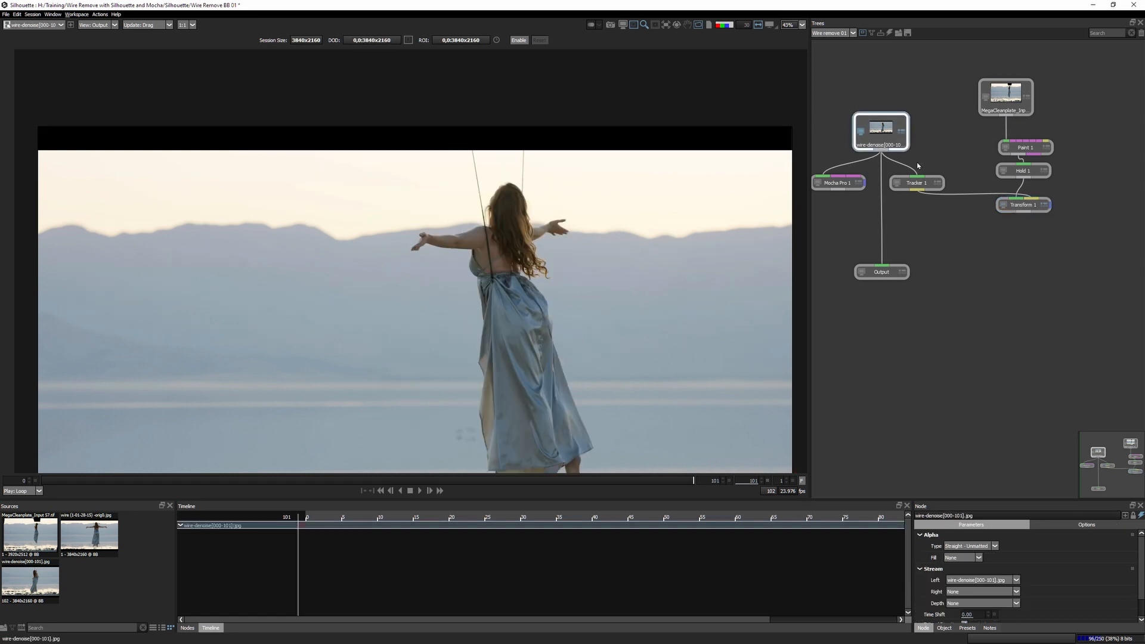
{"action": "left_click", "coordinate": [1019, 211]}
{"action": "left_click", "coordinate": [882, 148]}
{"action": "left_click", "coordinate": [1018, 208]}
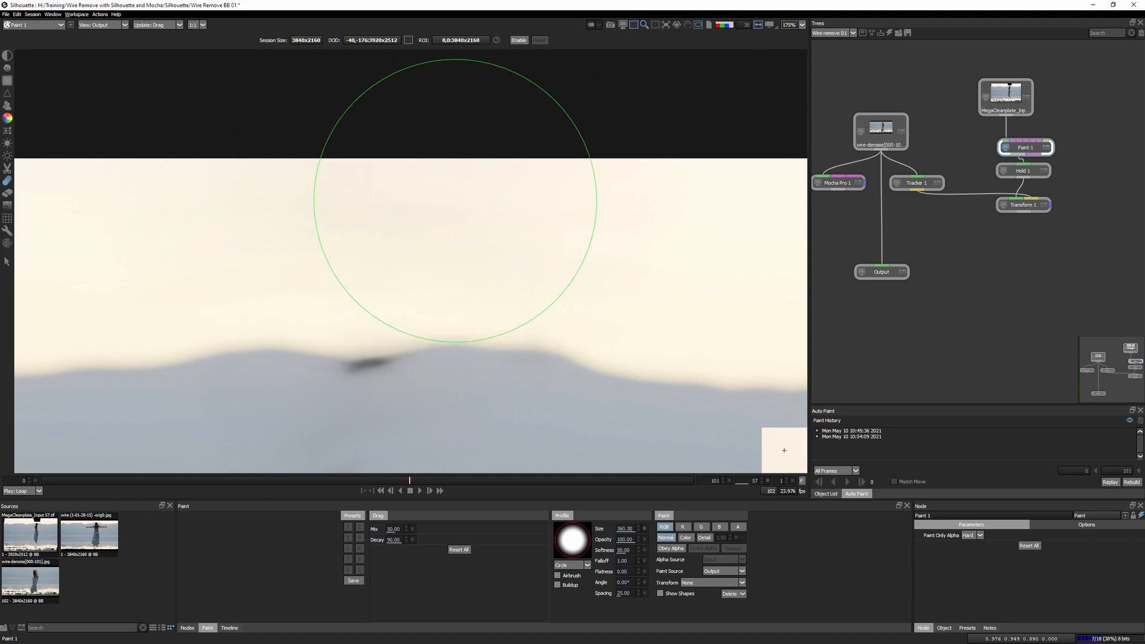
Compare Paint 1's unpainted input with its output in the sky above the mountains on frame 57
{"action": "key", "text": "1"}
{"action": "key", "text": "2"}
{"action": "key", "text": "1"}
{"action": "key", "text": "2"}
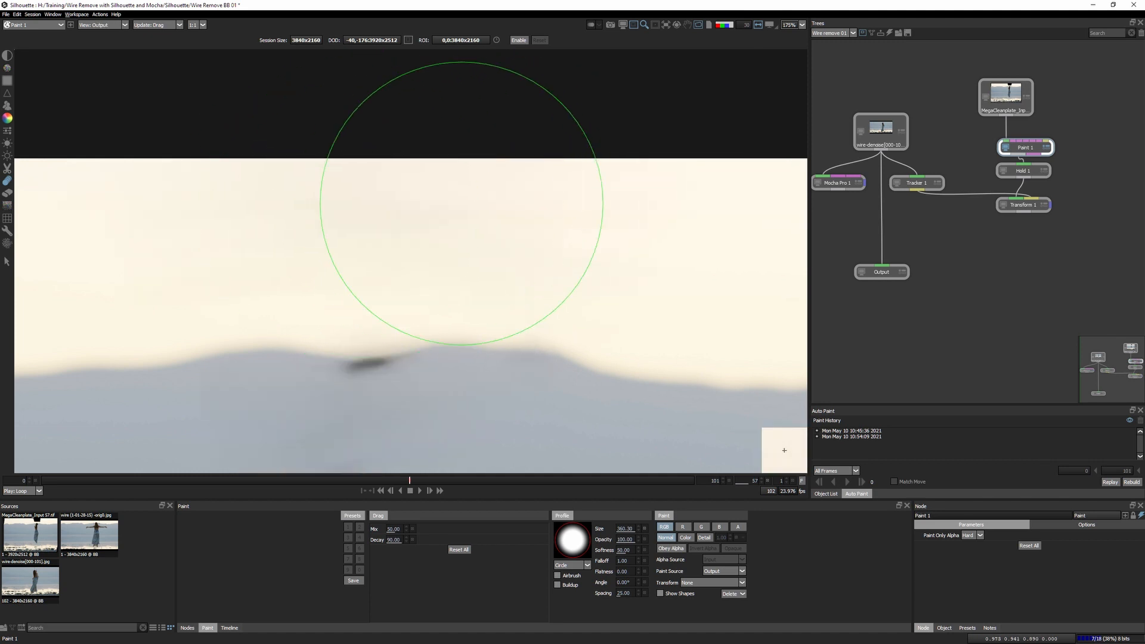
Blend the patched sky above the mountains with long horizontal Drag strokes and turn off the region of interest
{"action": "left_click_drag", "start_coordinate": [665, 215], "coordinate": [384, 210]}
{"action": "left_click_drag", "start_coordinate": [666, 238], "coordinate": [378, 226]}
{"action": "left_click_drag", "start_coordinate": [680, 261], "coordinate": [383, 241]}
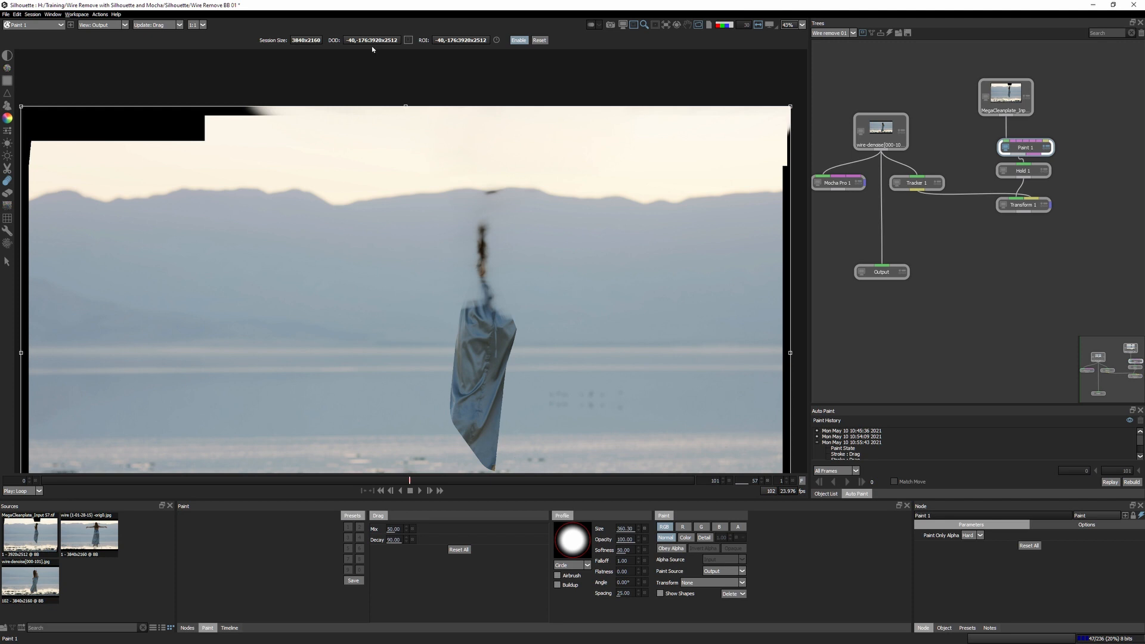
{"action": "left_click", "coordinate": [514, 39]}
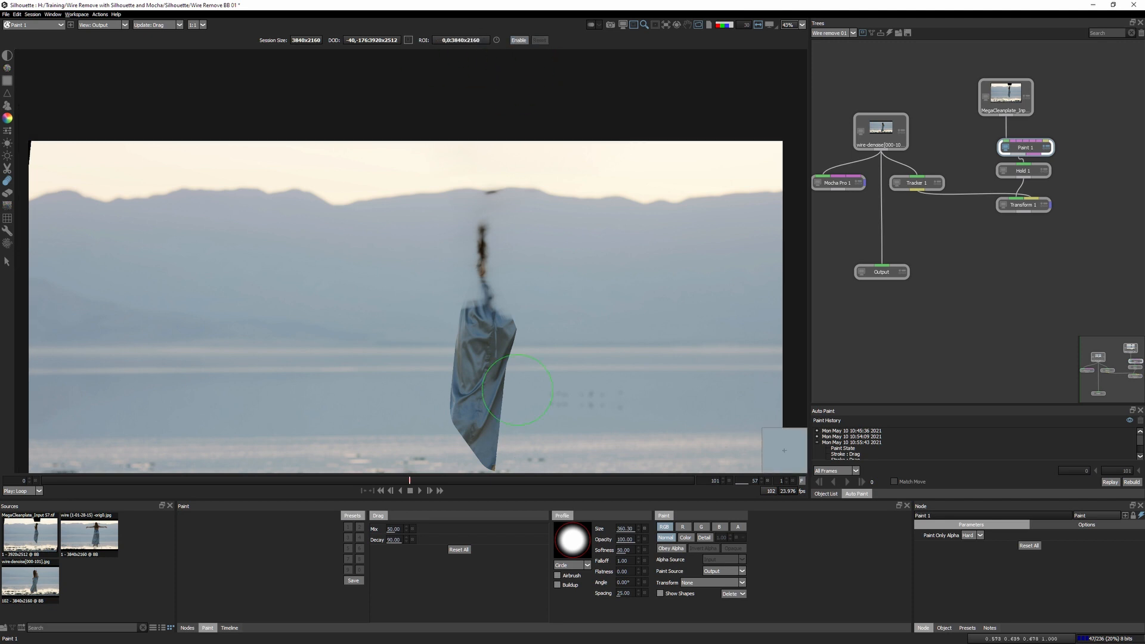
Play back Transform 1's tracked clean plate and compare it with the wire-denoise source footage
{"action": "left_click", "coordinate": [1024, 200]}
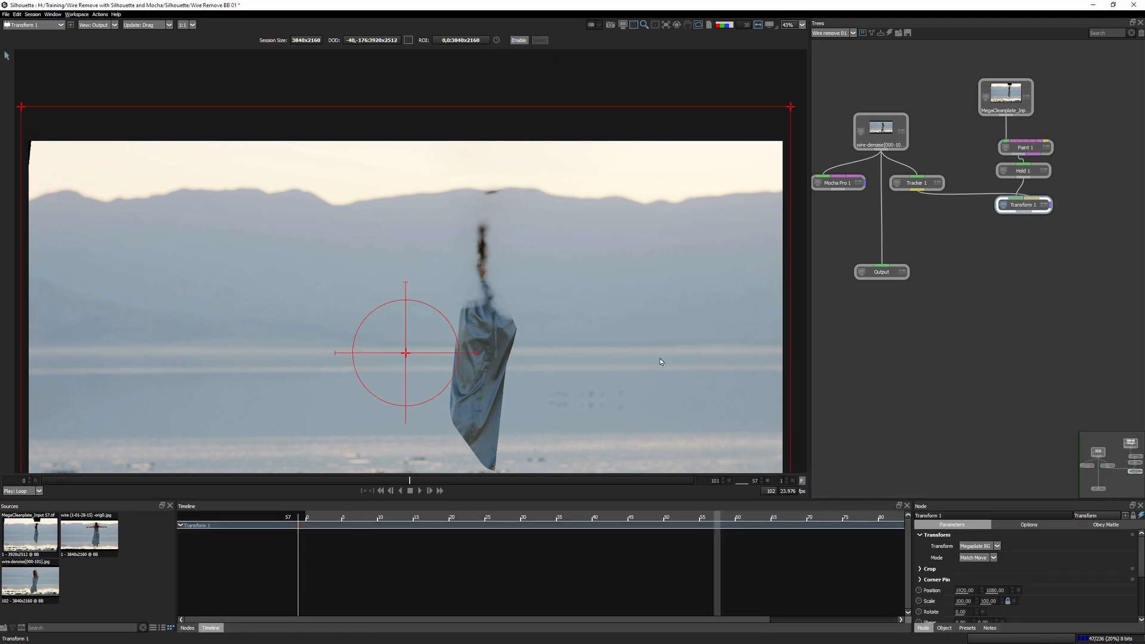
{"action": "left_click", "coordinate": [420, 490]}
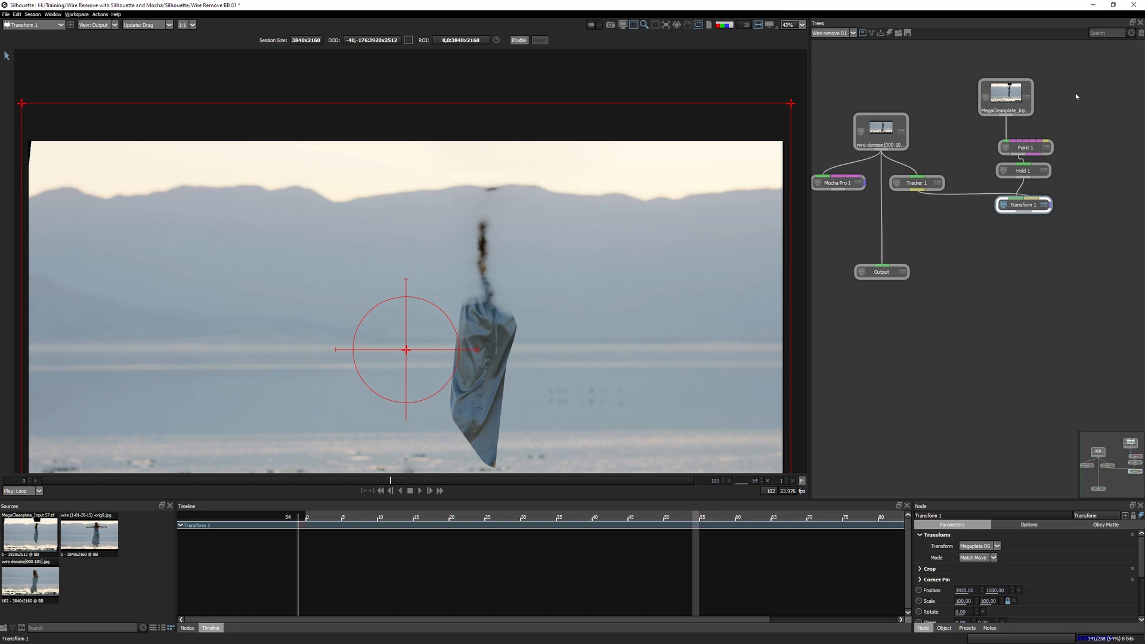
{"action": "left_click", "coordinate": [864, 147]}
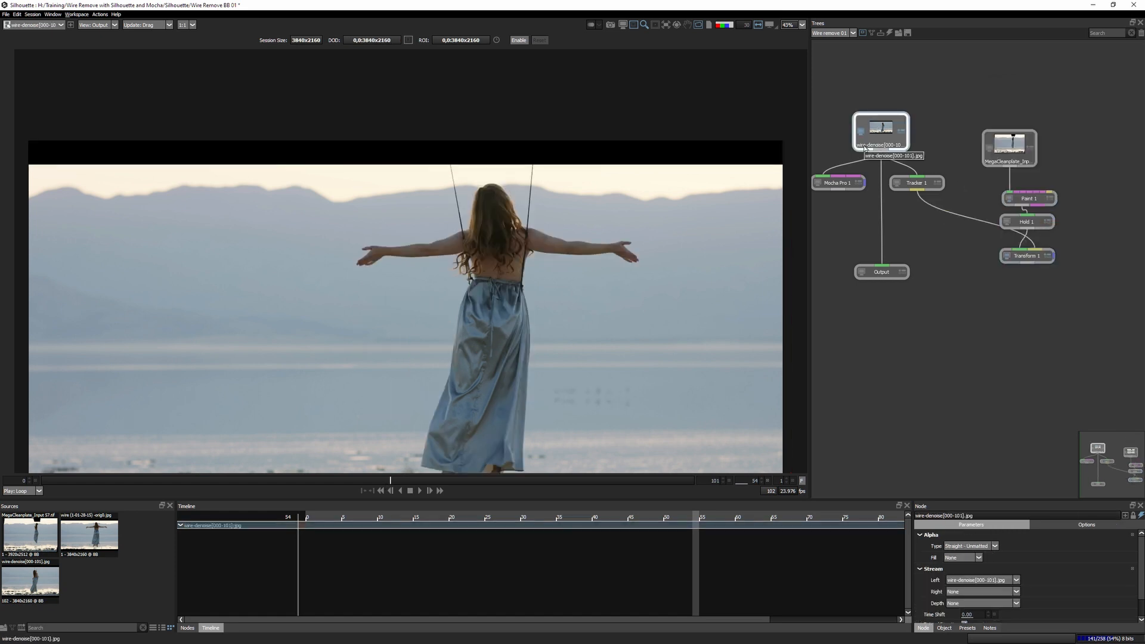
{"action": "left_click", "coordinate": [1002, 147]}
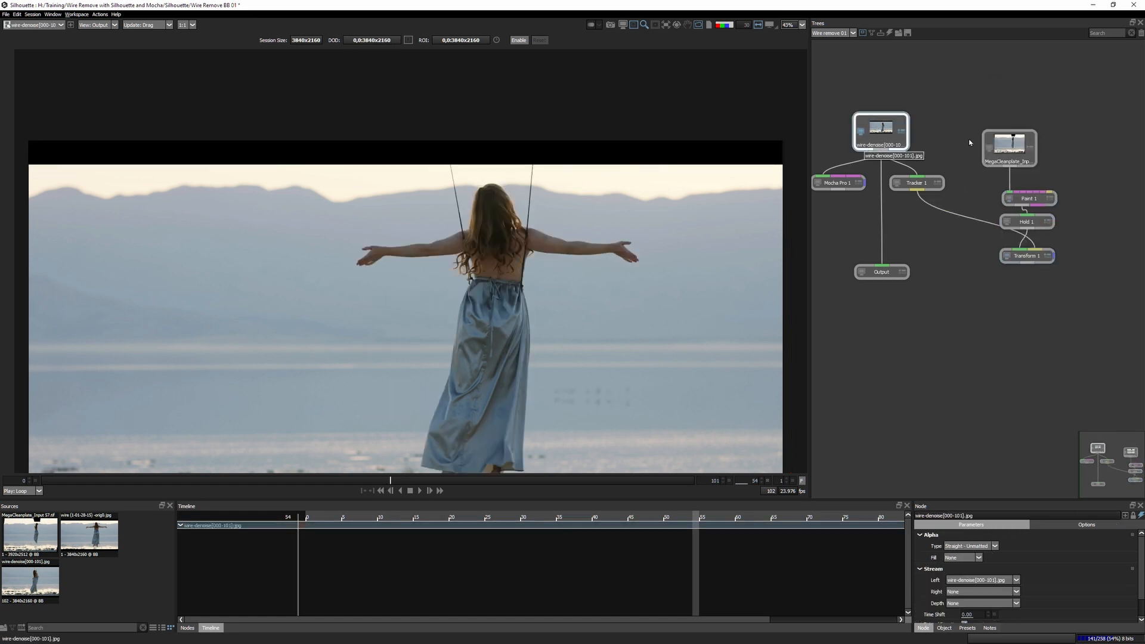
Compare the outputs of Hold 1 and Transform 1, and scrub the tracked plate from frame 54 to 56
{"action": "left_click", "coordinate": [1026, 223]}
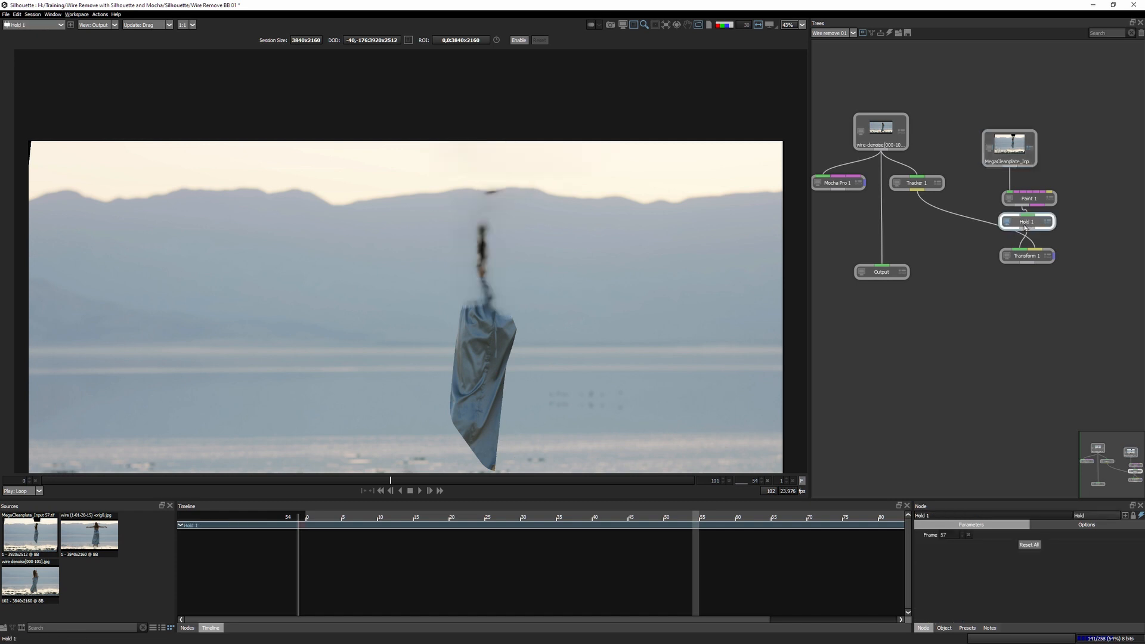
{"action": "double_click", "coordinate": [1020, 161]}
{"action": "double_click", "coordinate": [1026, 223]}
{"action": "double_click", "coordinate": [1023, 260]}
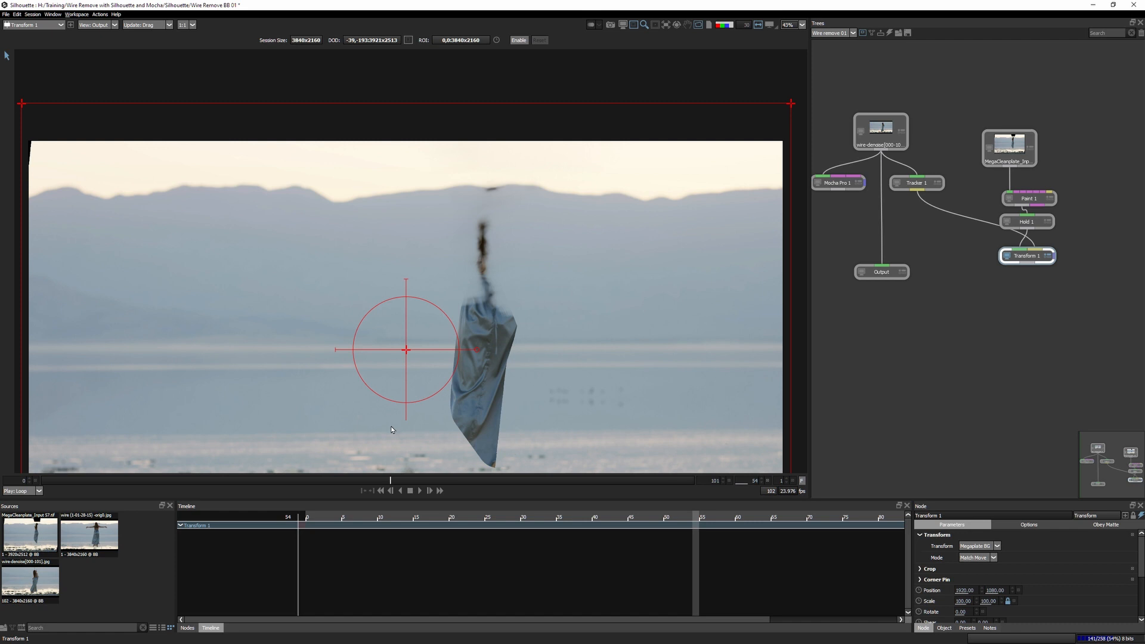
{"action": "left_click_drag", "start_coordinate": [392, 483], "coordinate": [407, 483]}
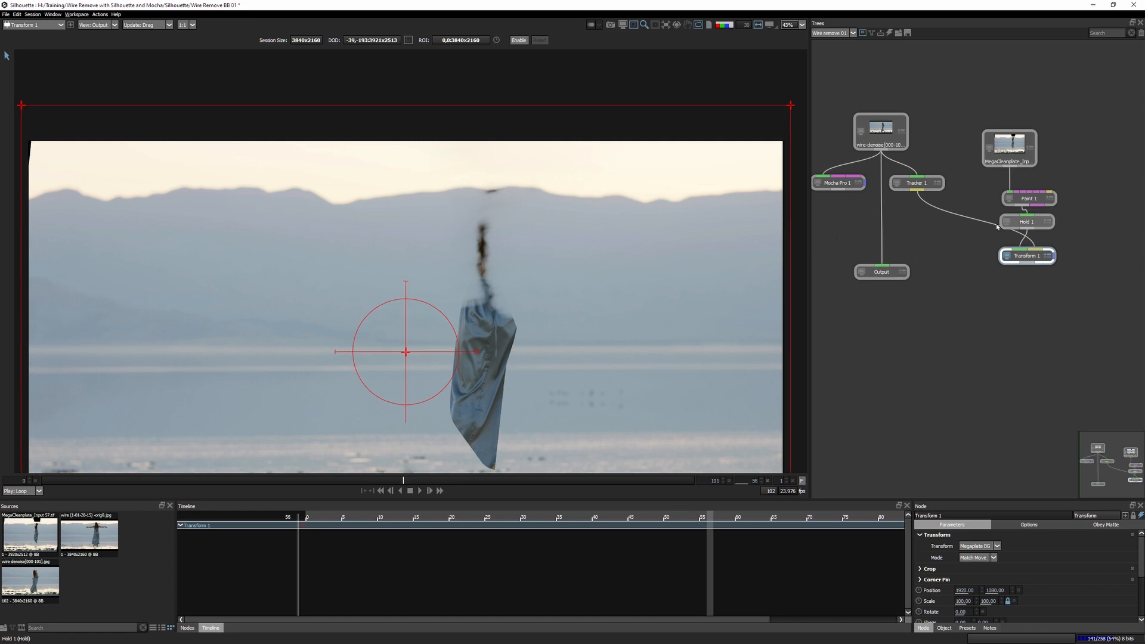
Check the wire-denoise source against Transform 1 between frames 54 and 56, and scrub the source back to earlier frames
{"action": "double_click", "coordinate": [879, 137]}
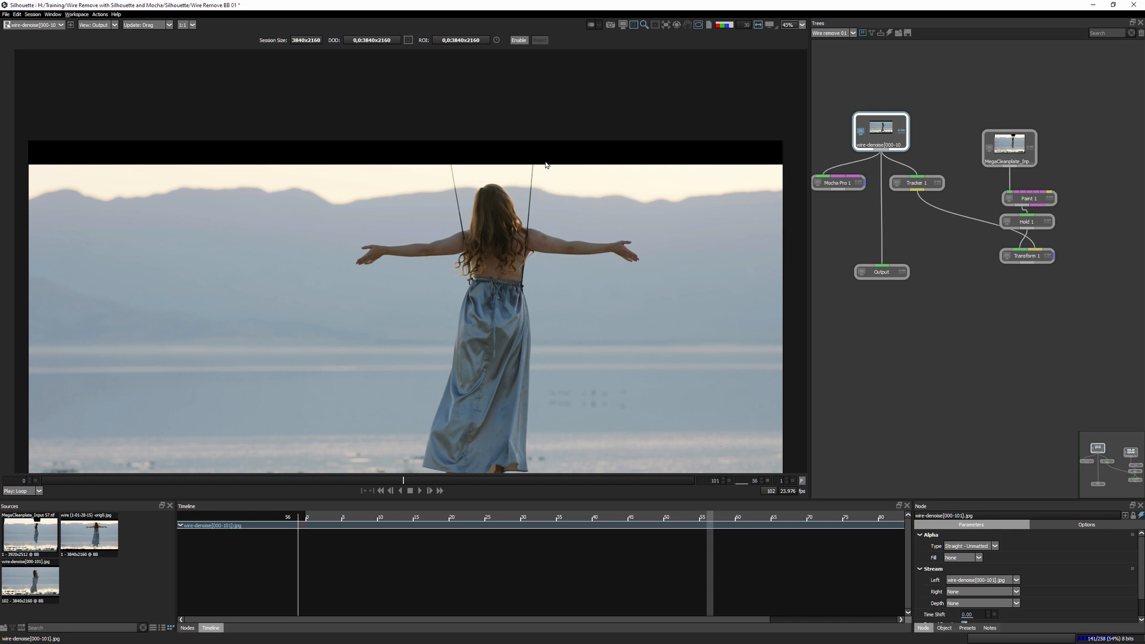
{"action": "key", "text": "x"}
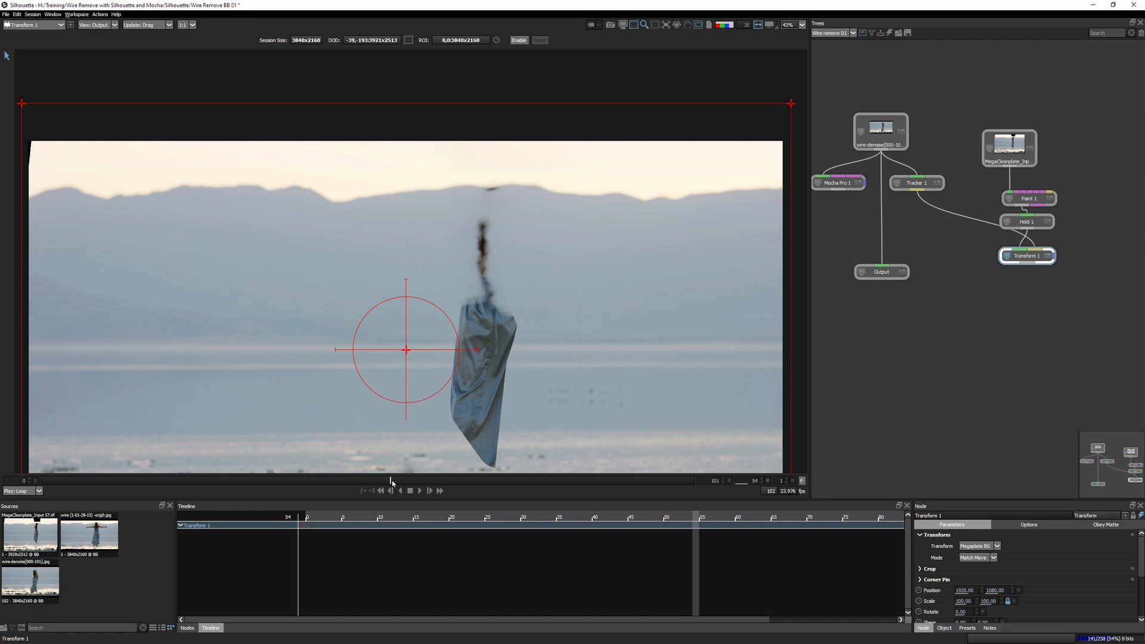
{"action": "left_click_drag", "start_coordinate": [391, 482], "coordinate": [407, 483]}
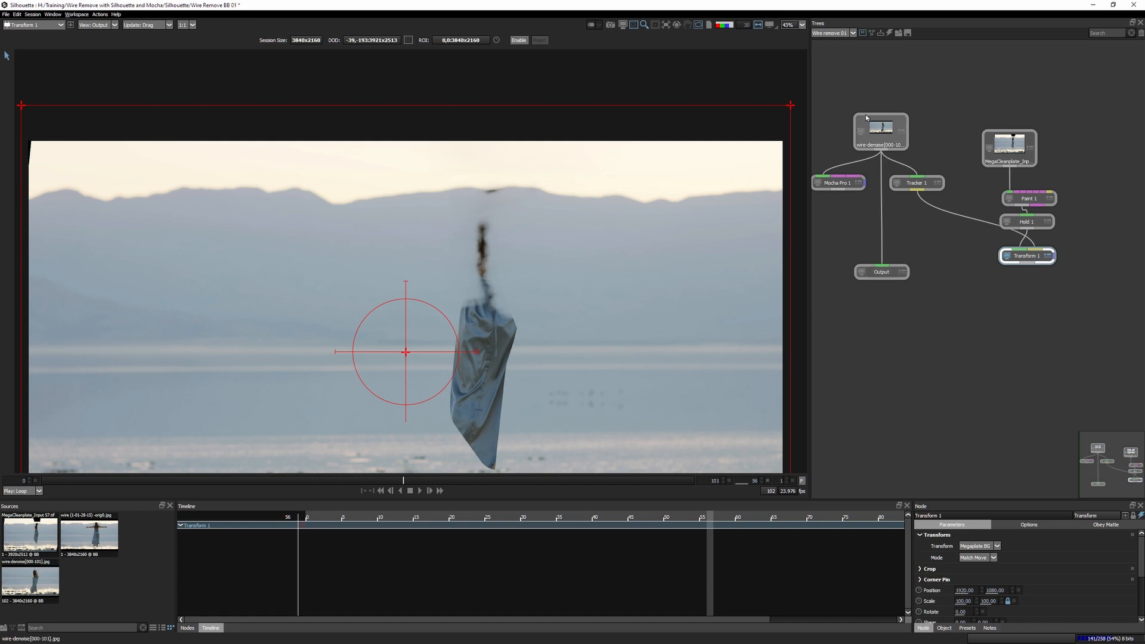
{"action": "left_click", "coordinate": [883, 135]}
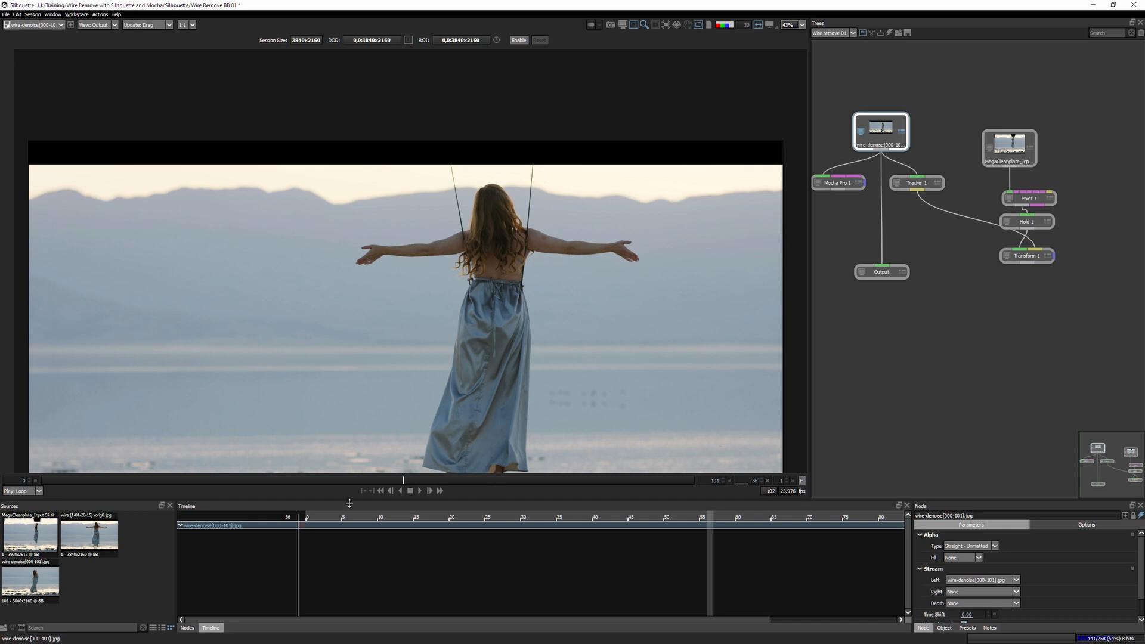
{"action": "left_click_drag", "start_coordinate": [404, 481], "coordinate": [324, 488]}
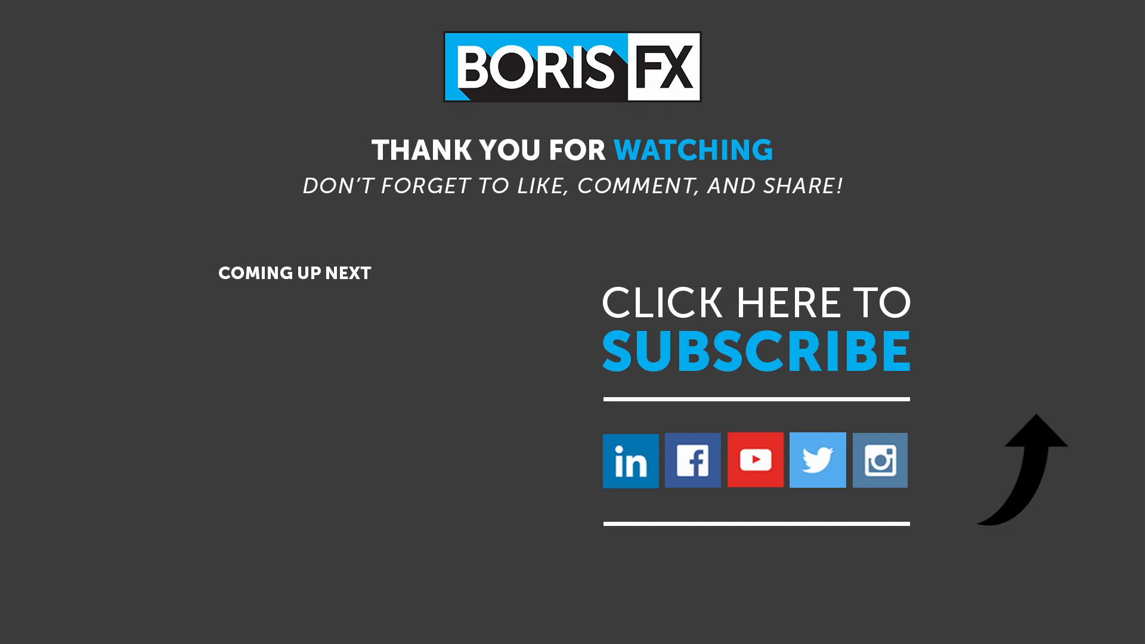